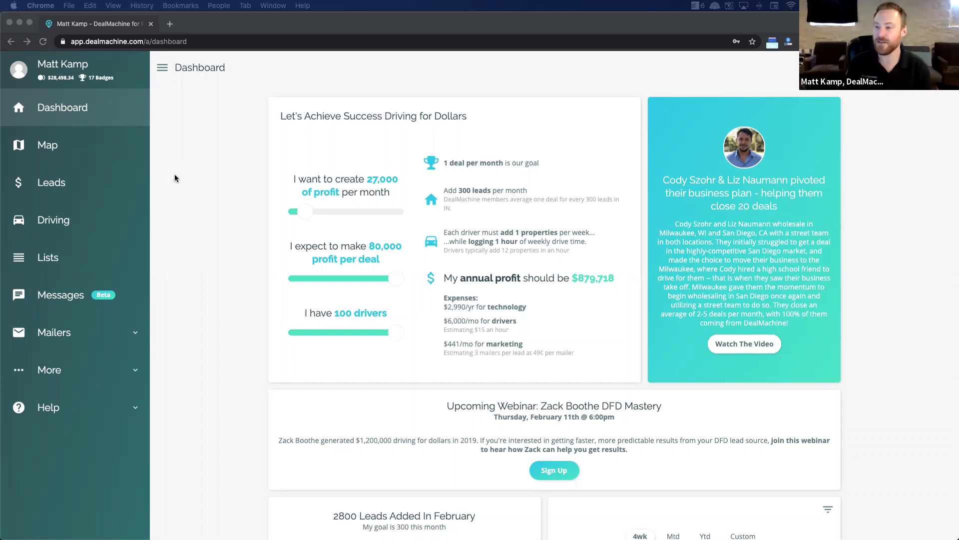
Step: Drag the dashboard's monthly profit goal slider from 27,000 up to 72,000
left_click(187, 156)
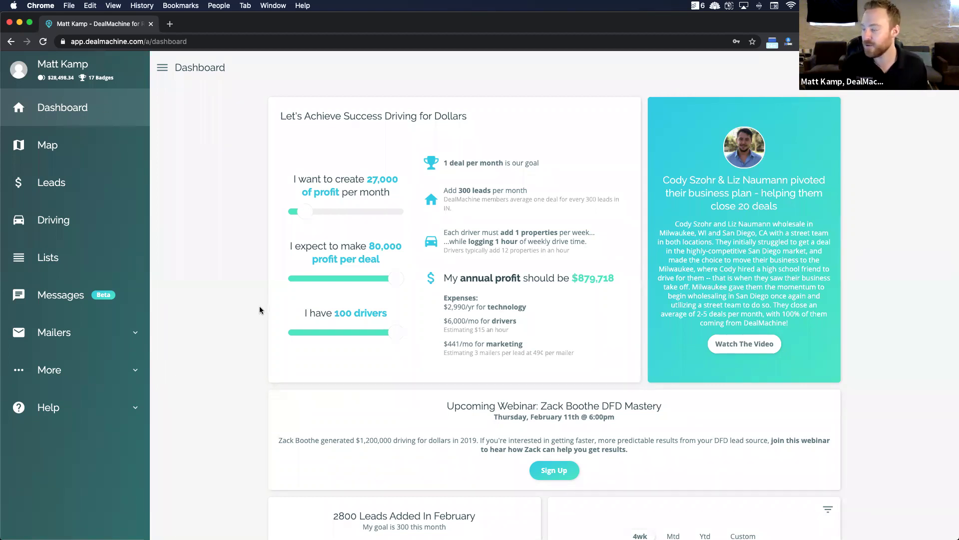
scroll(259, 310, "down", 1)
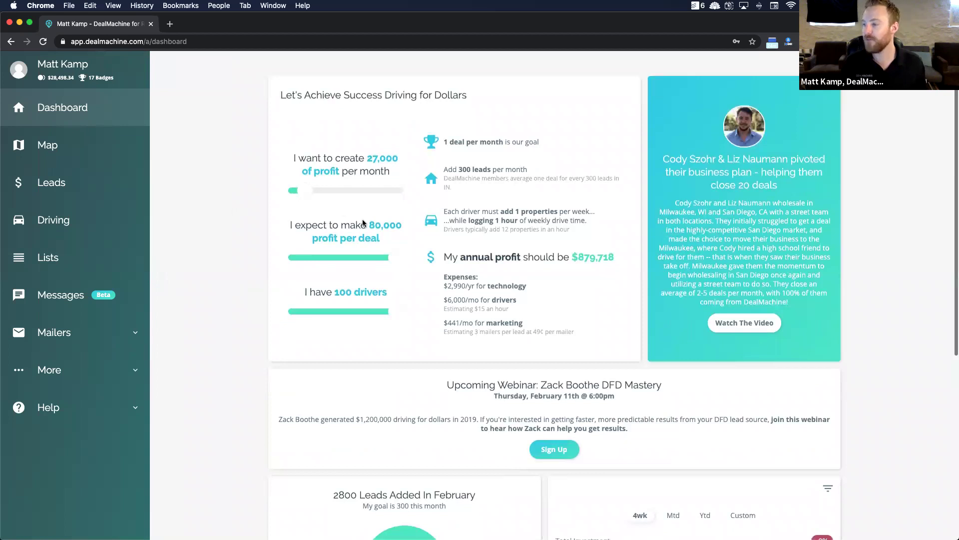
scroll(455, 415, "down", 2)
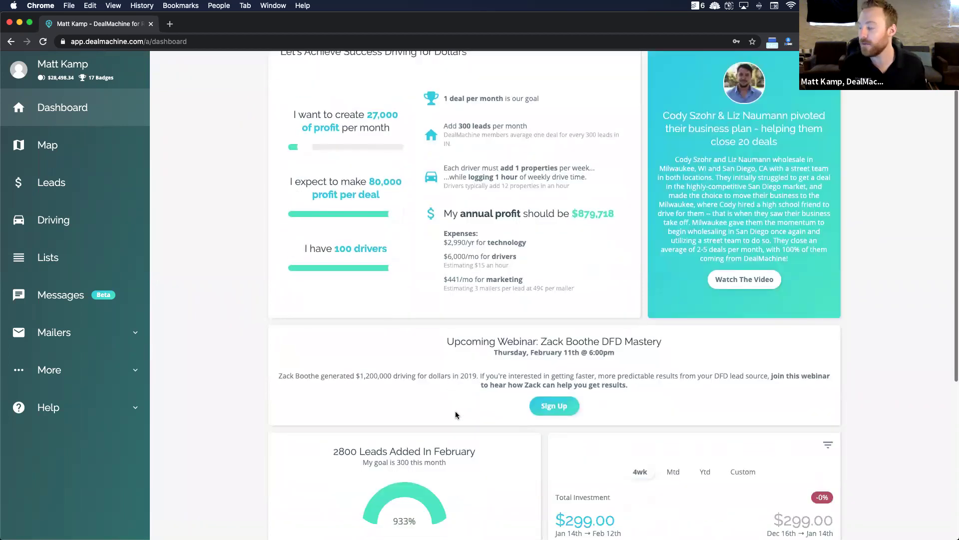
scroll(456, 415, "up", 1)
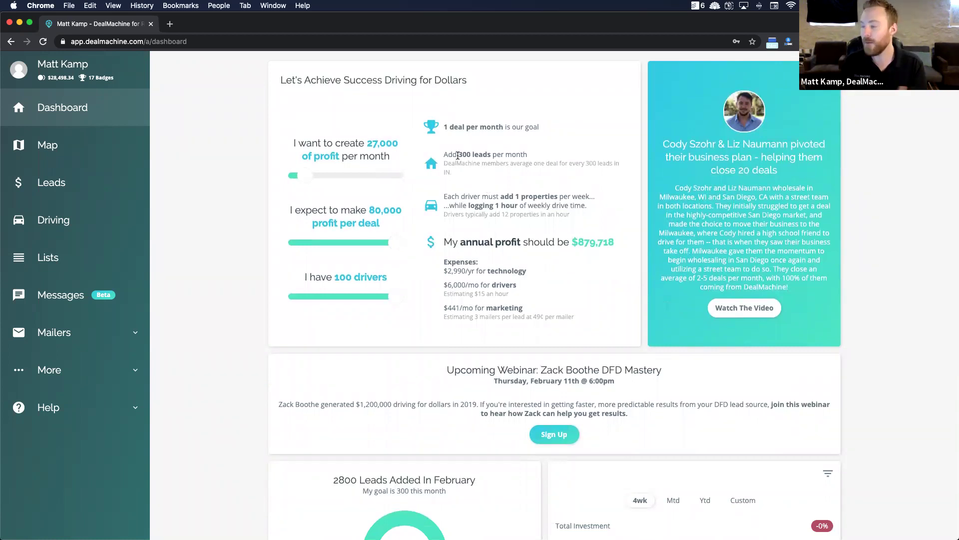
left_click_drag(303, 176, 321, 185)
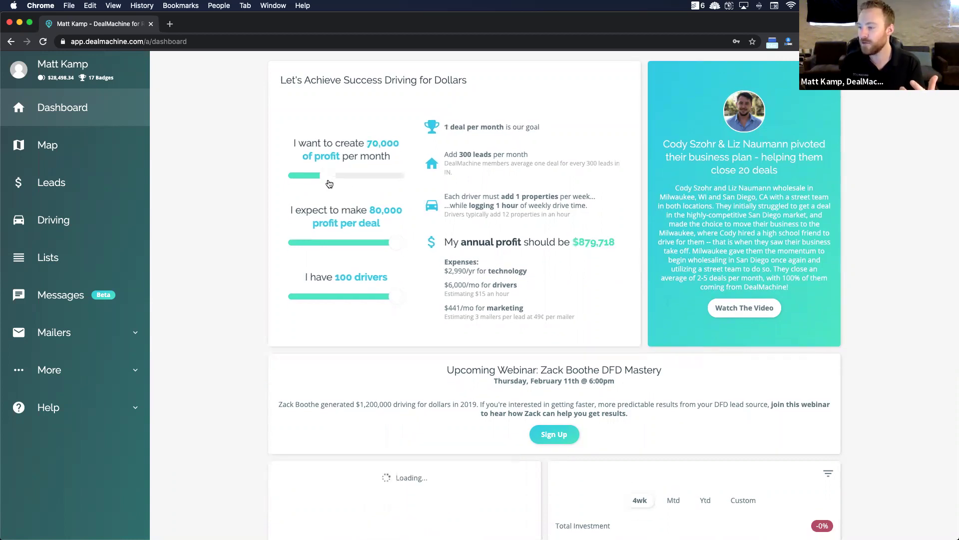
left_click(335, 184)
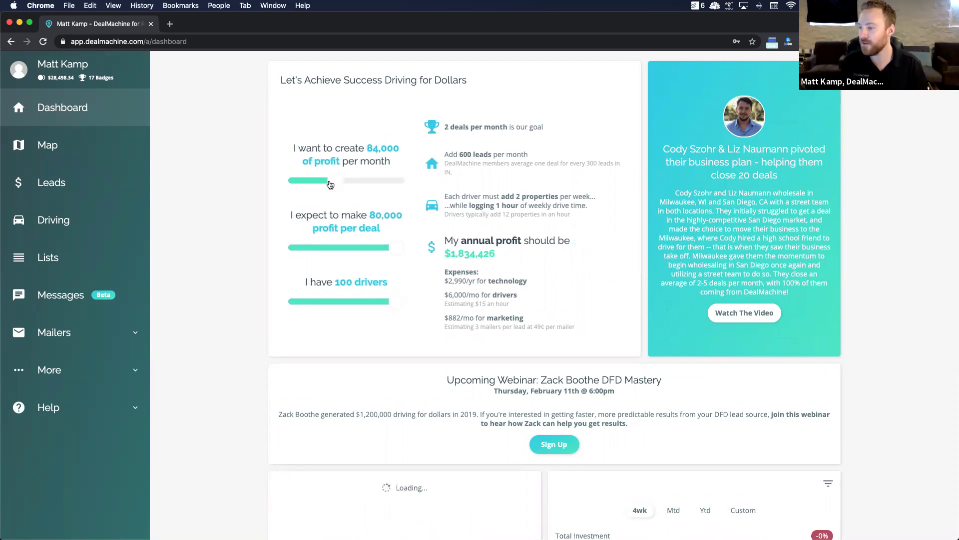
left_click(329, 184)
Step: Point out the 300-leads target, review the dashboard, then open the property Map
left_click_drag(438, 155, 474, 155)
left_click(474, 155)
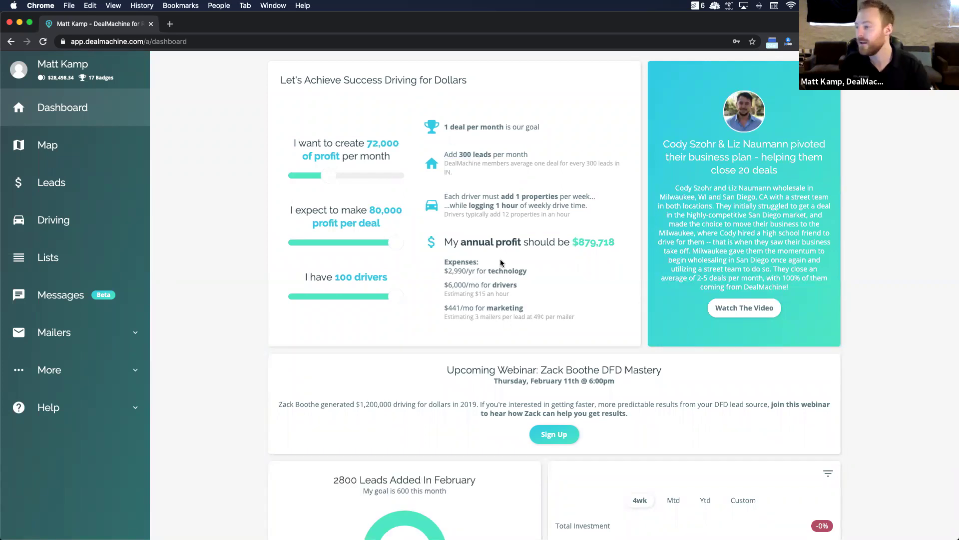
scroll(501, 263, "down", 2)
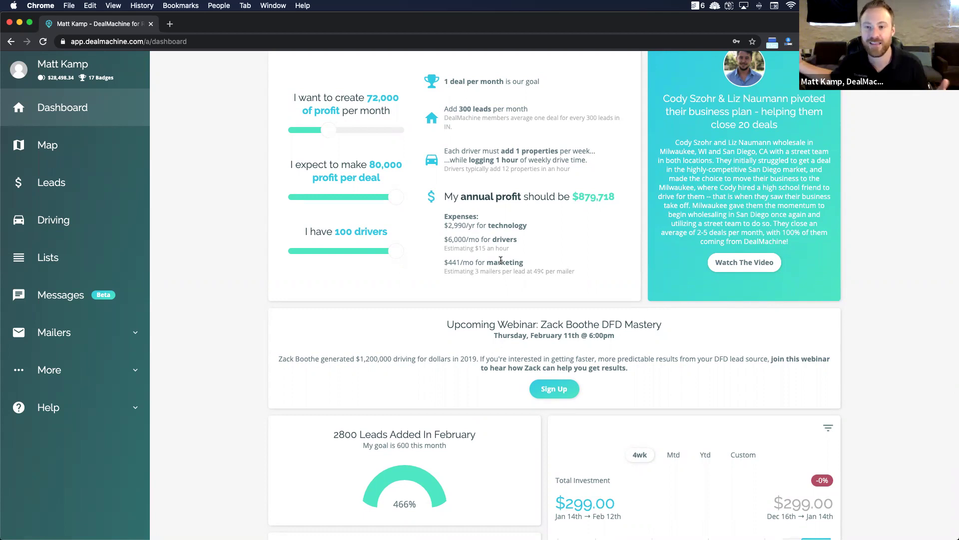
scroll(501, 260, "up", 1)
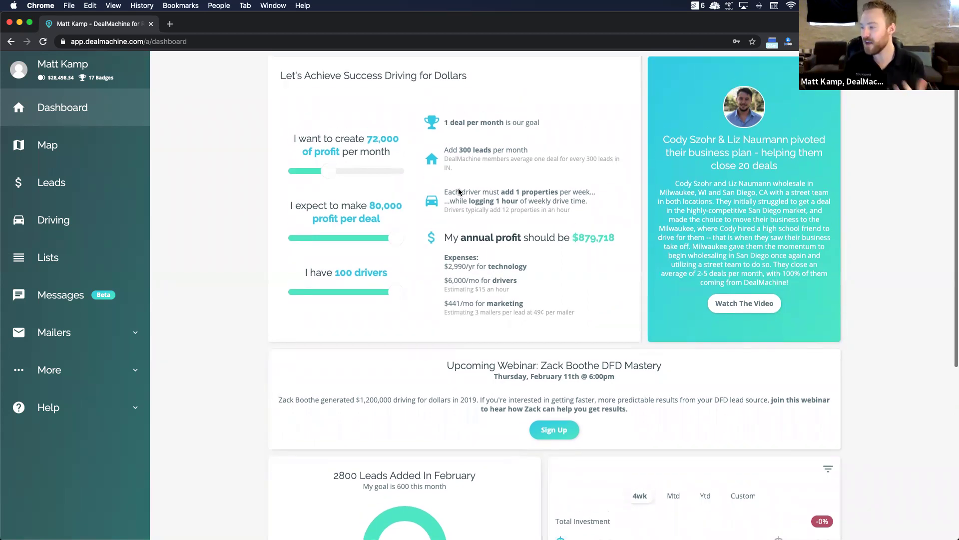
scroll(489, 225, "down", 5)
scroll(481, 188, "down", 1)
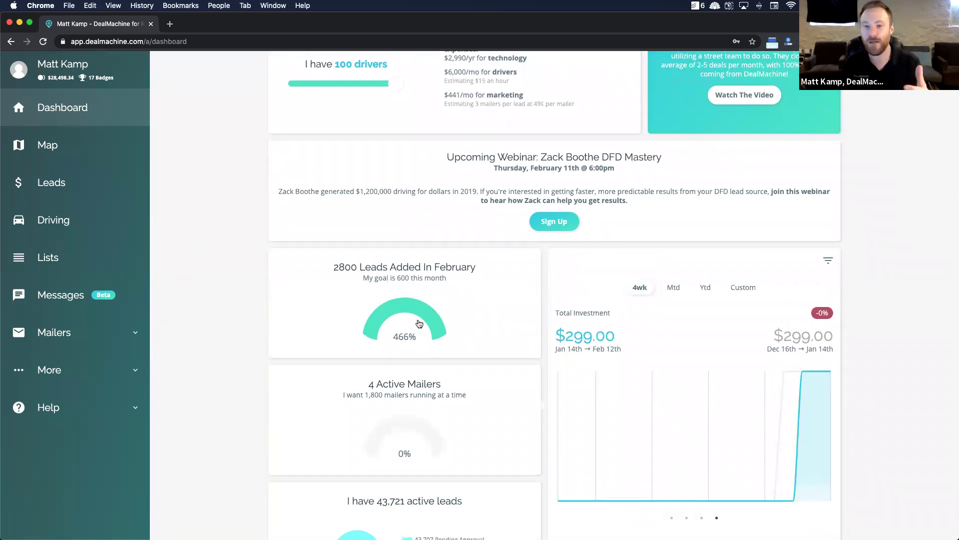
scroll(419, 324, "down", 3)
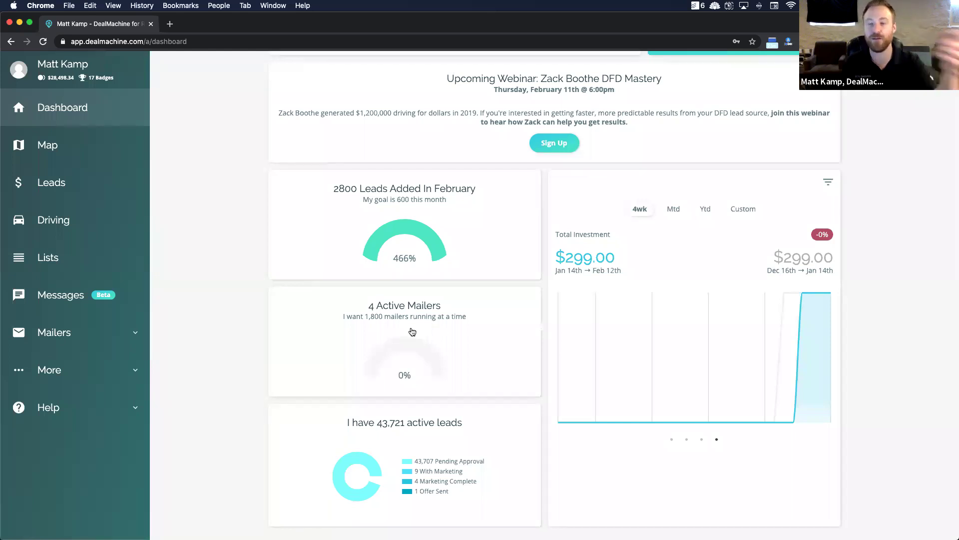
scroll(181, 153, "up", 12)
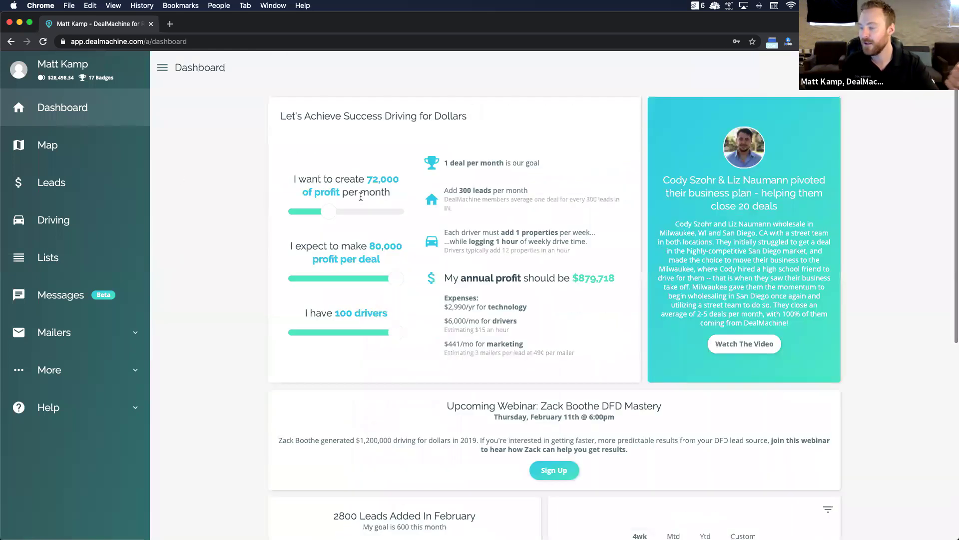
left_click(42, 153)
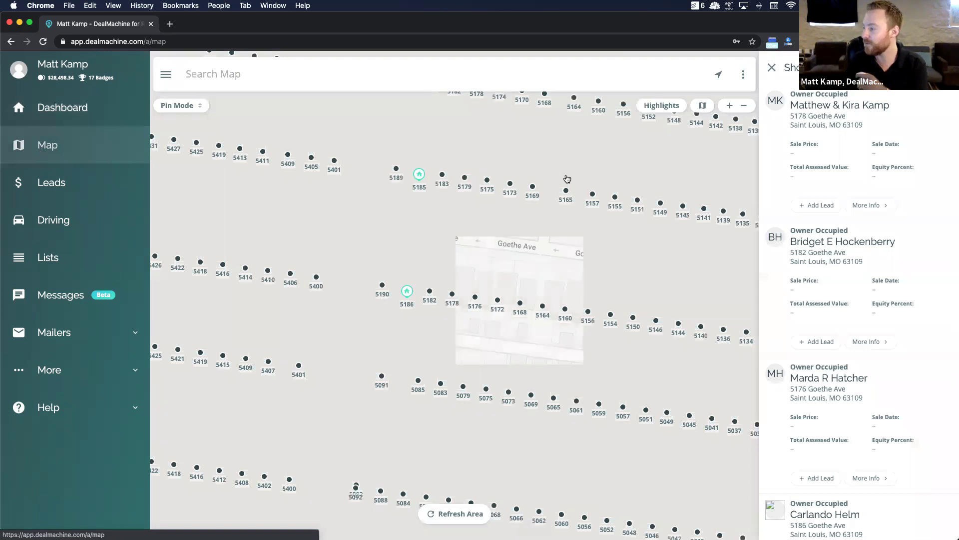
Step: Scroll the owner-occupied property list beside the Goethe Ave and Macklind Ave map
scroll(863, 303, "down", 4)
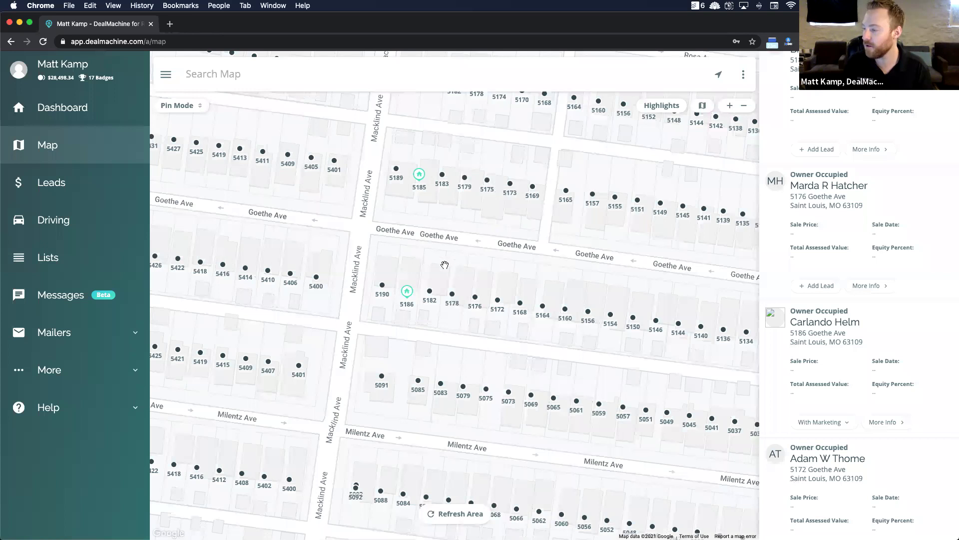
left_click(334, 165)
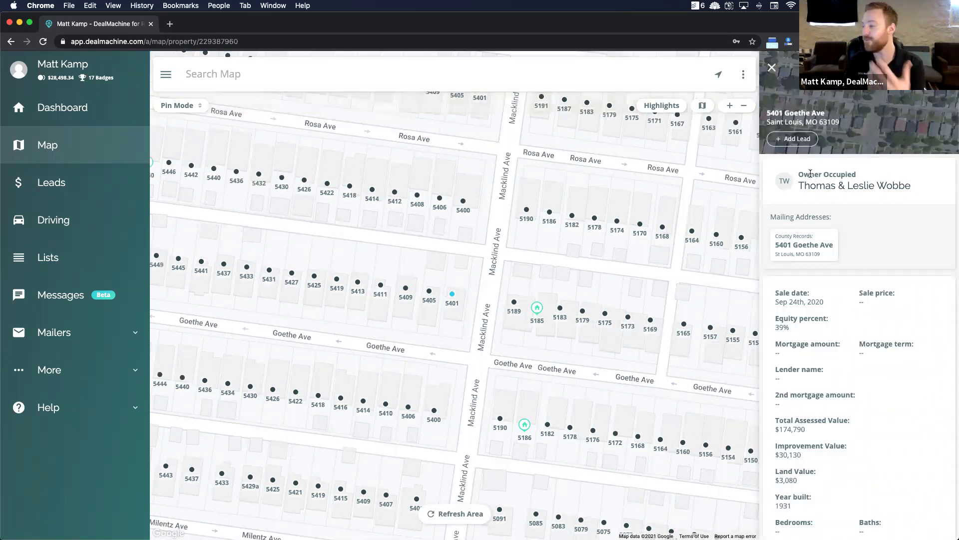
scroll(810, 173, "down", 1)
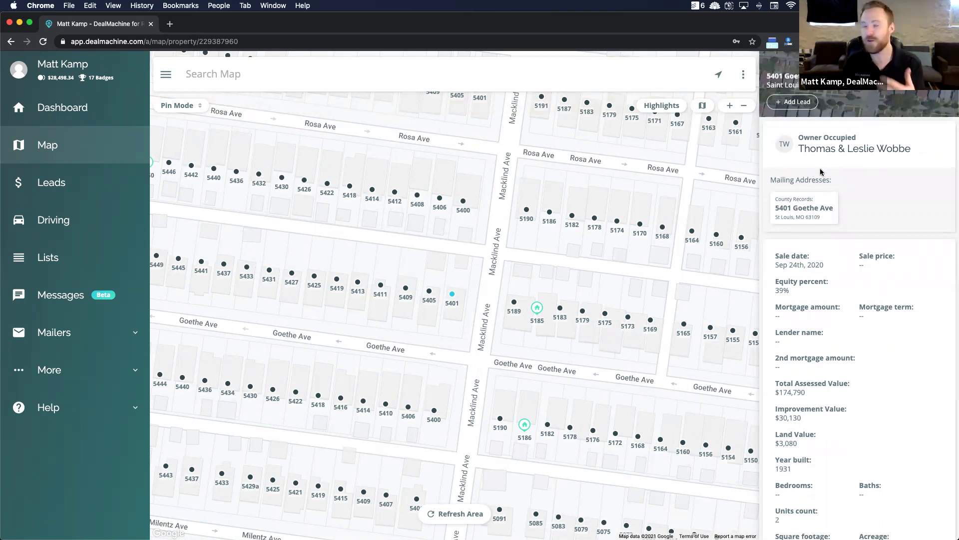
scroll(838, 239, "down", 1)
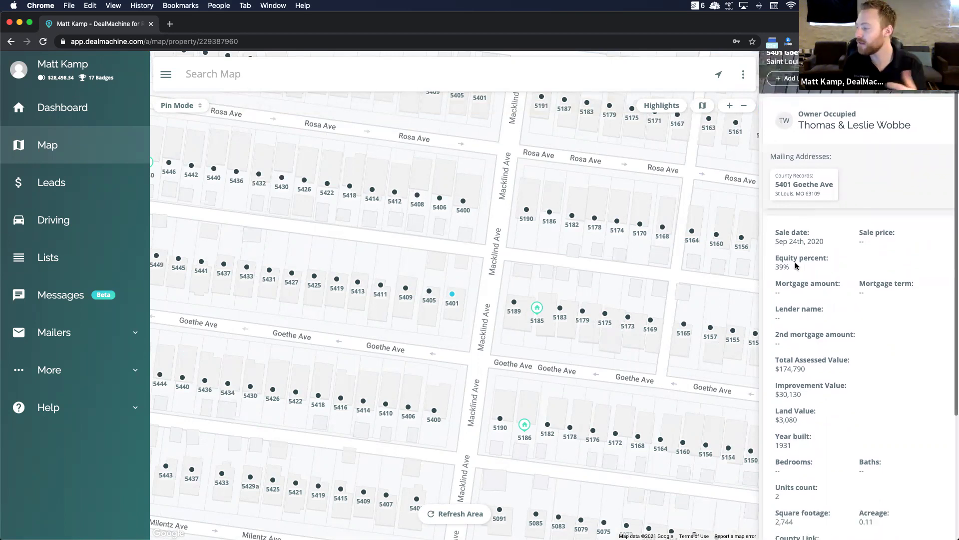
scroll(811, 327, "down", 2)
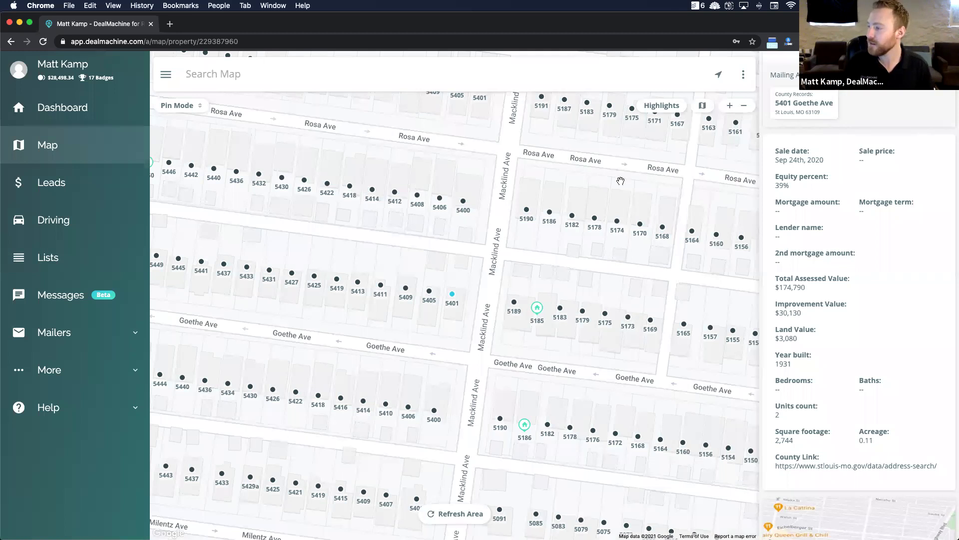
Step: Apply the Absentee Owners quick-list preset as the map's property highlighting
left_click(662, 105)
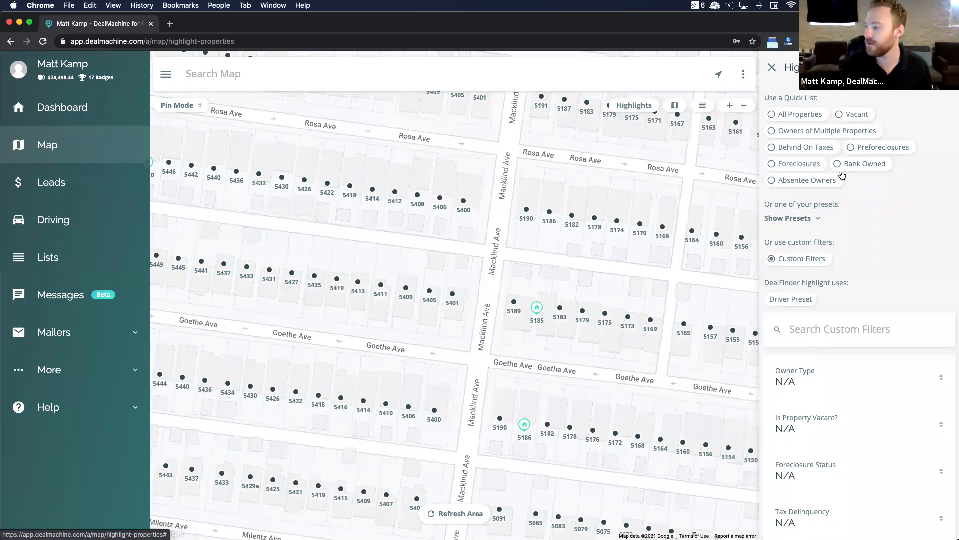
left_click(794, 180)
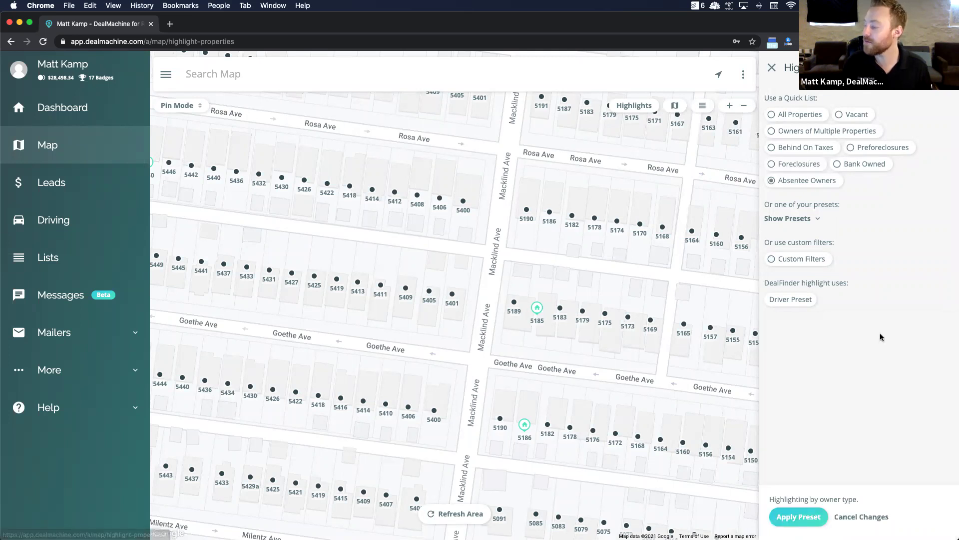
left_click(802, 516)
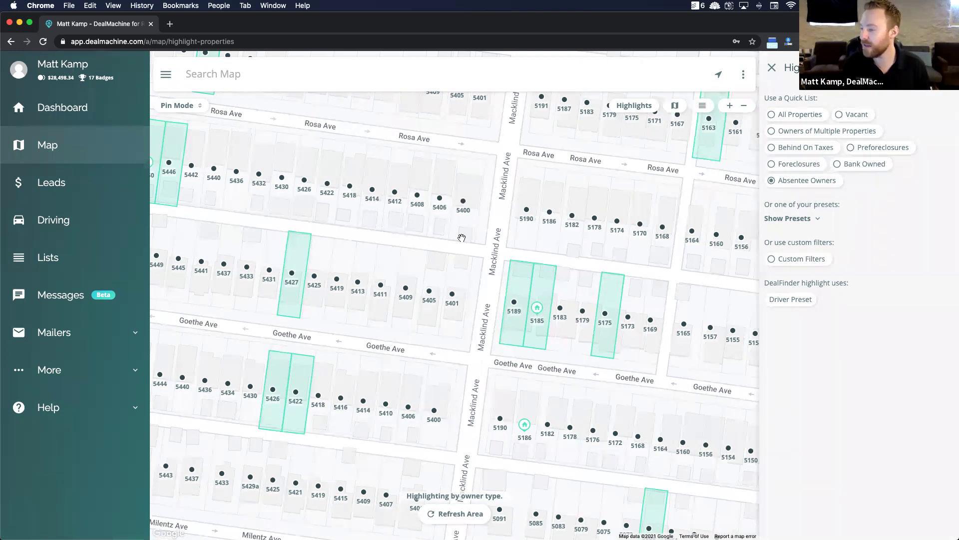
left_click(452, 296)
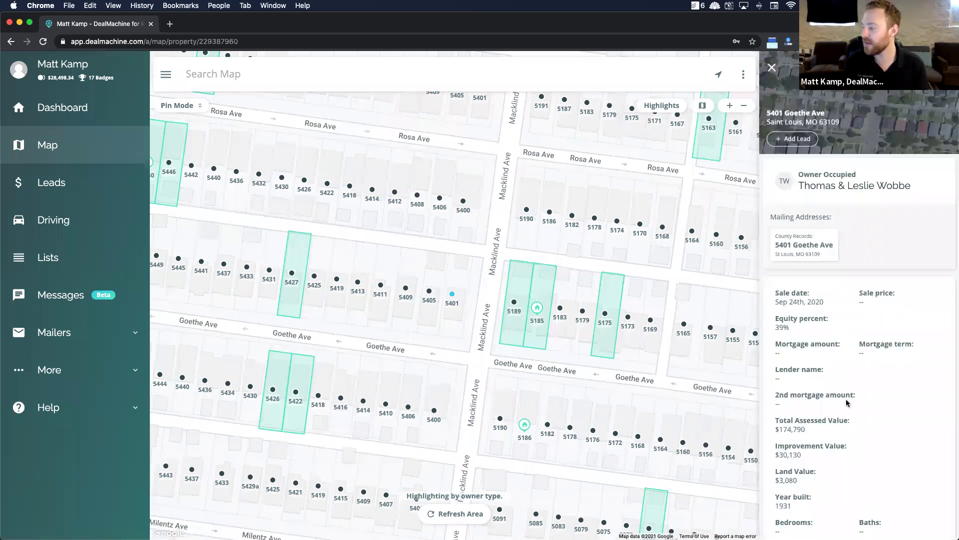
scroll(847, 403, "down", 3)
scroll(846, 403, "down", 2)
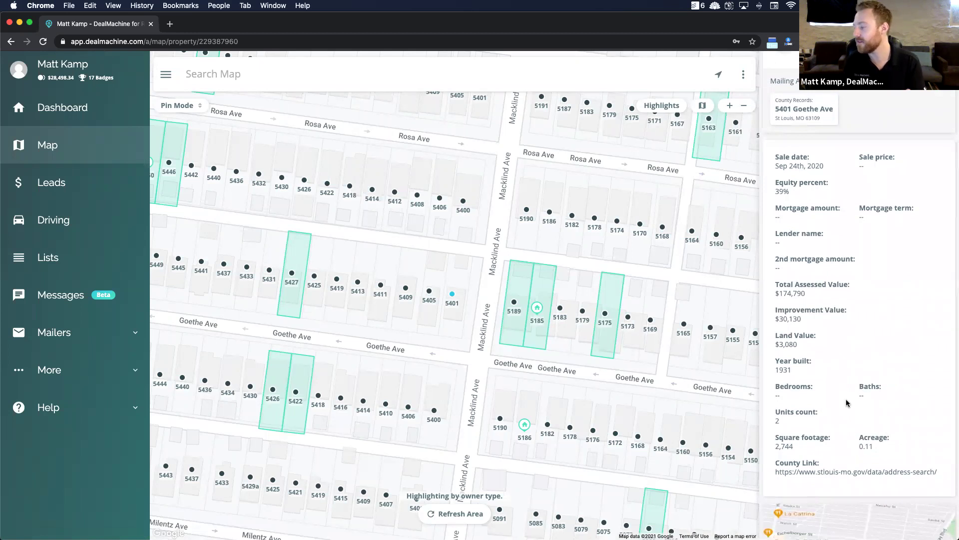
scroll(847, 403, "down", 2)
scroll(847, 404, "up", 5)
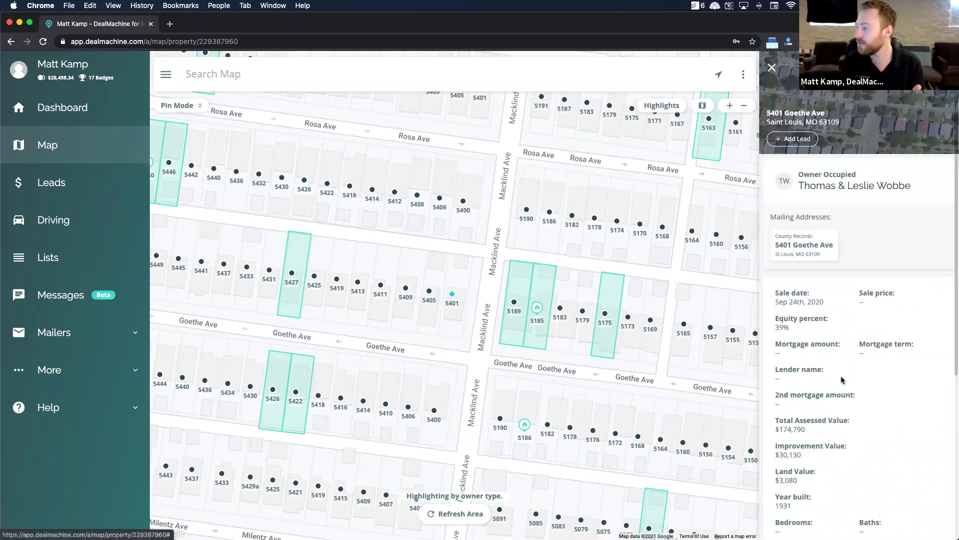
left_click(791, 141)
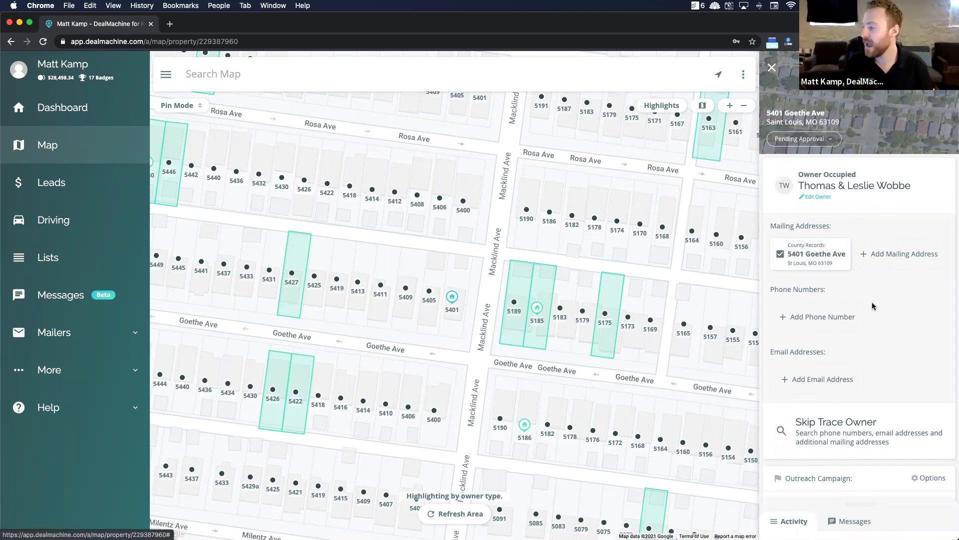
scroll(872, 306, "down", 1)
scroll(848, 328, "down", 2)
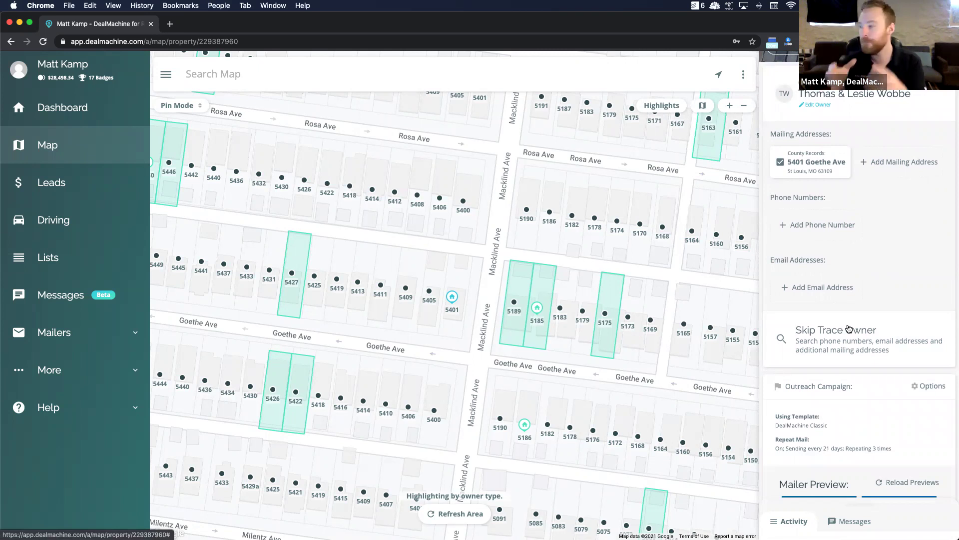
scroll(848, 328, "down", 1)
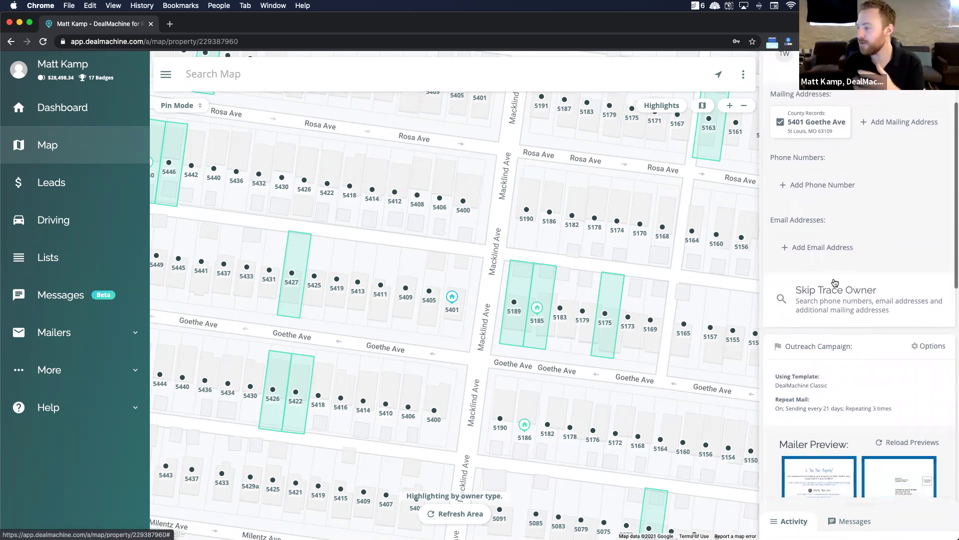
scroll(820, 292, "down", 1)
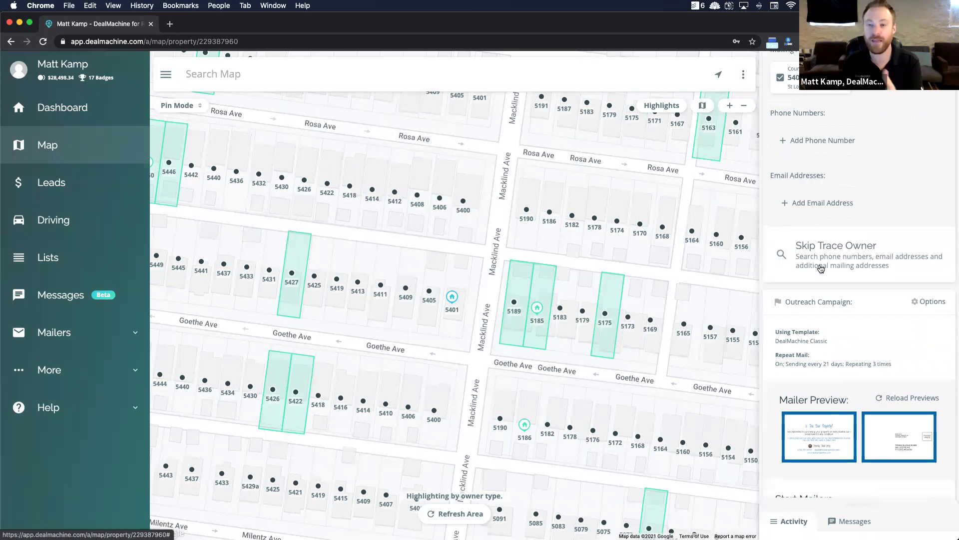
scroll(824, 350, "down", 3)
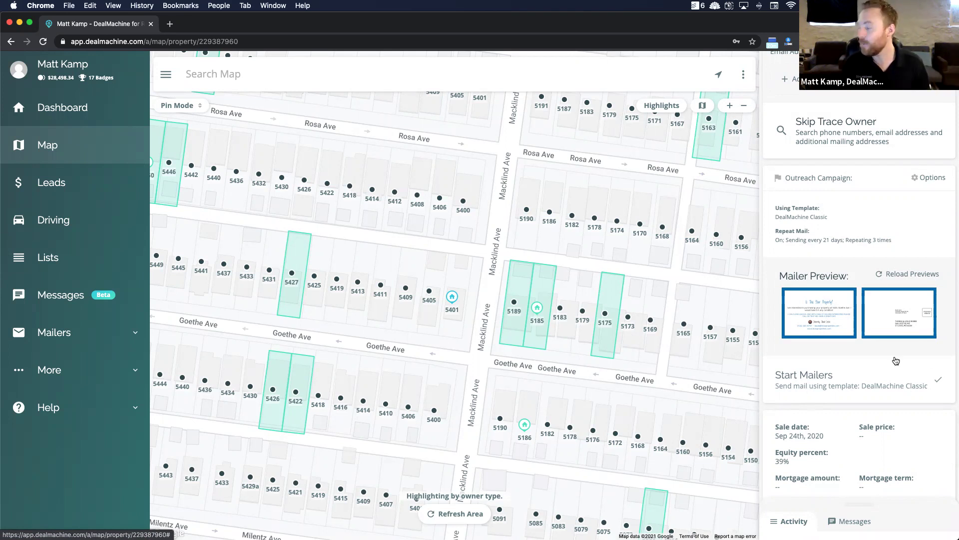
scroll(896, 361, "up", 5)
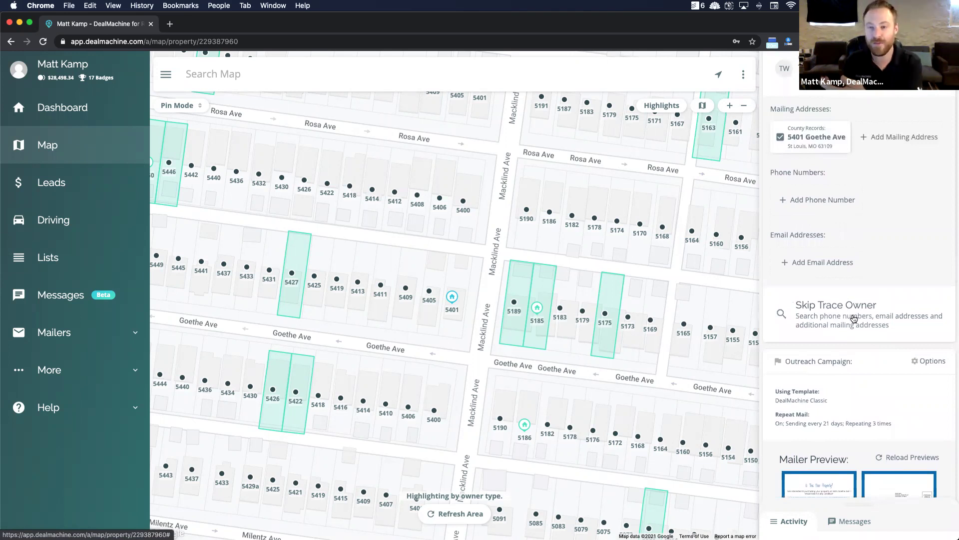
scroll(804, 414, "down", 4)
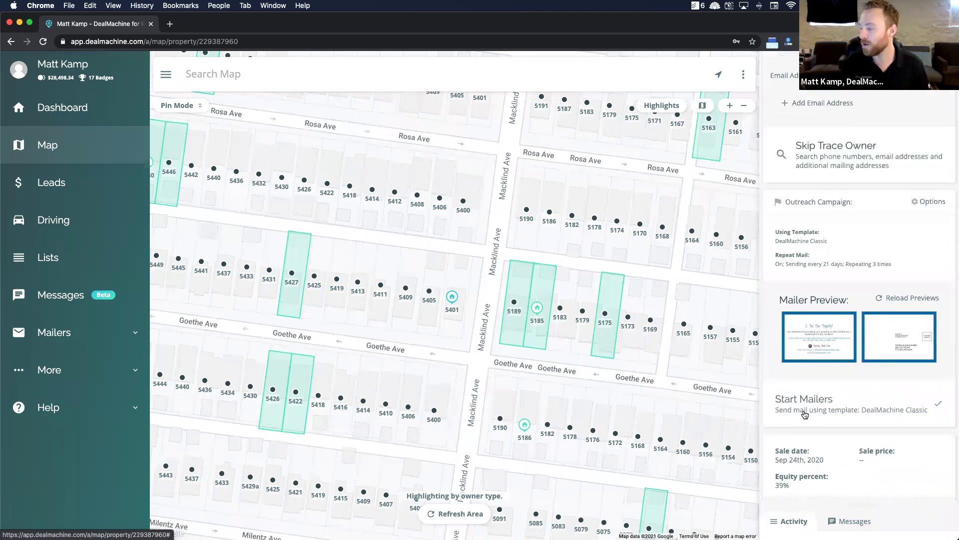
left_click(804, 398)
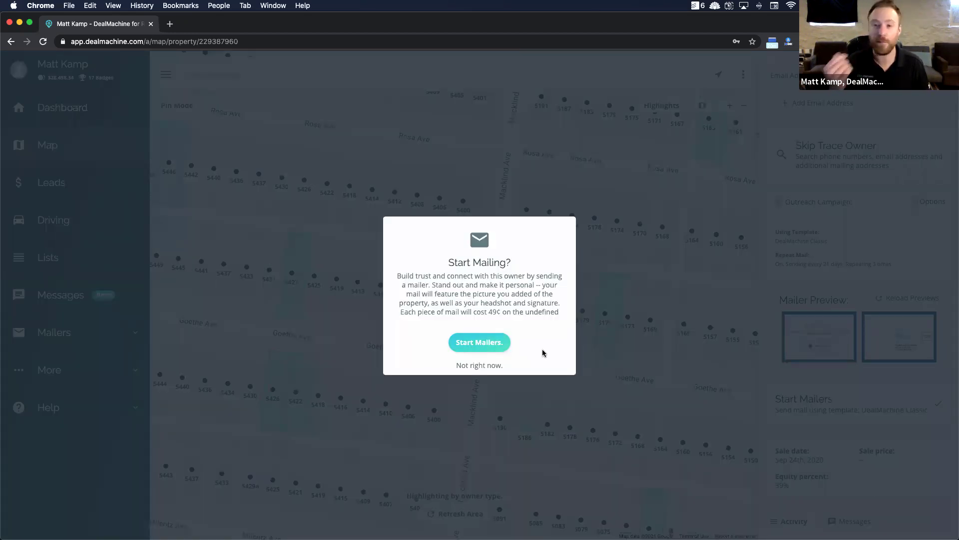
left_click(476, 366)
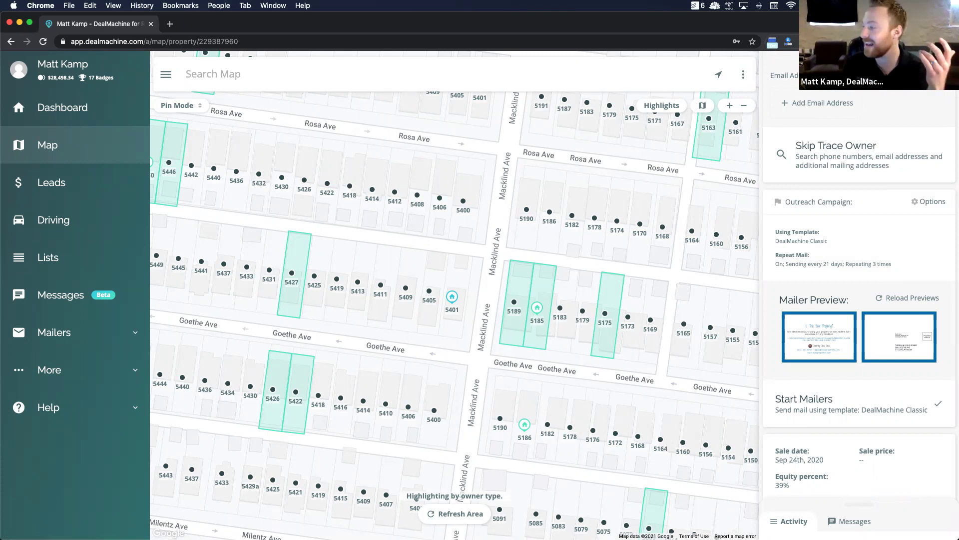
Step: Launch Google Maps over south St. Louis from the DealMachine extension's Open maps link
left_click(868, 42)
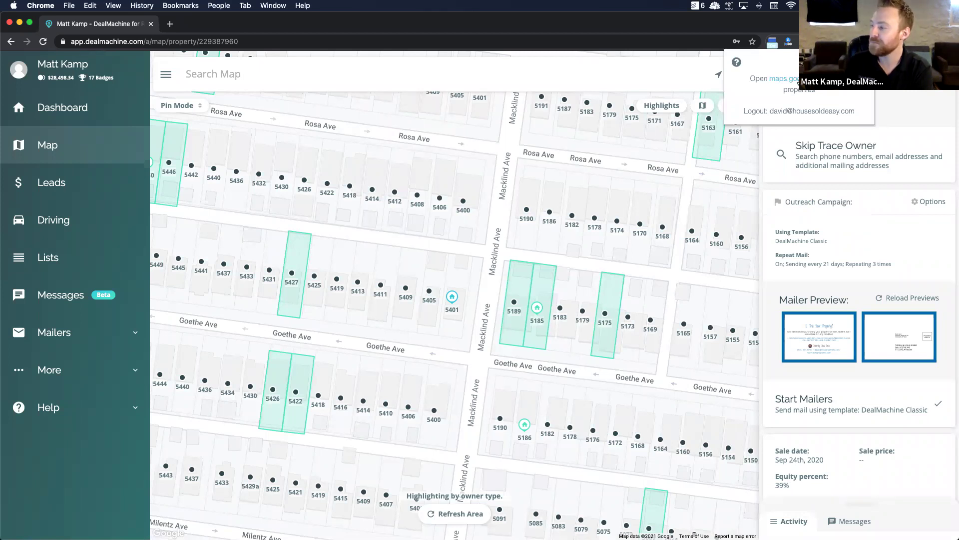
left_click(912, 104)
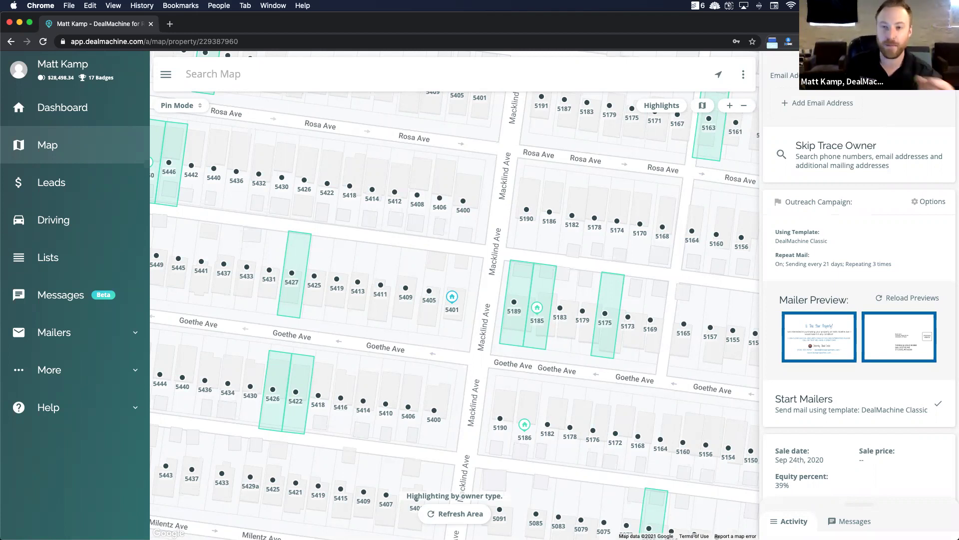
left_click(788, 41)
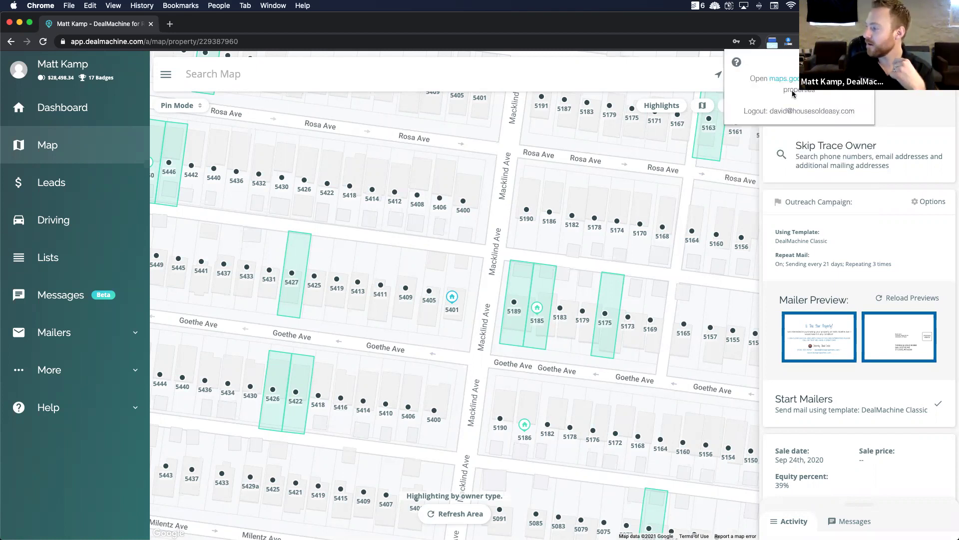
left_click(791, 82)
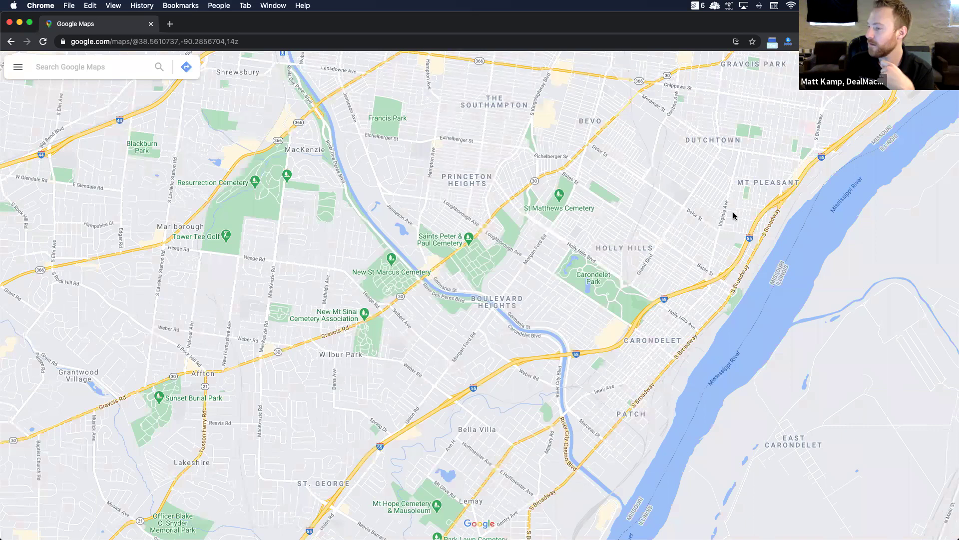
Step: Zoom into the Bates St and Bellerive Blvd blocks, drop the pegman, and show recently added properties
scroll(734, 216, "up", 1)
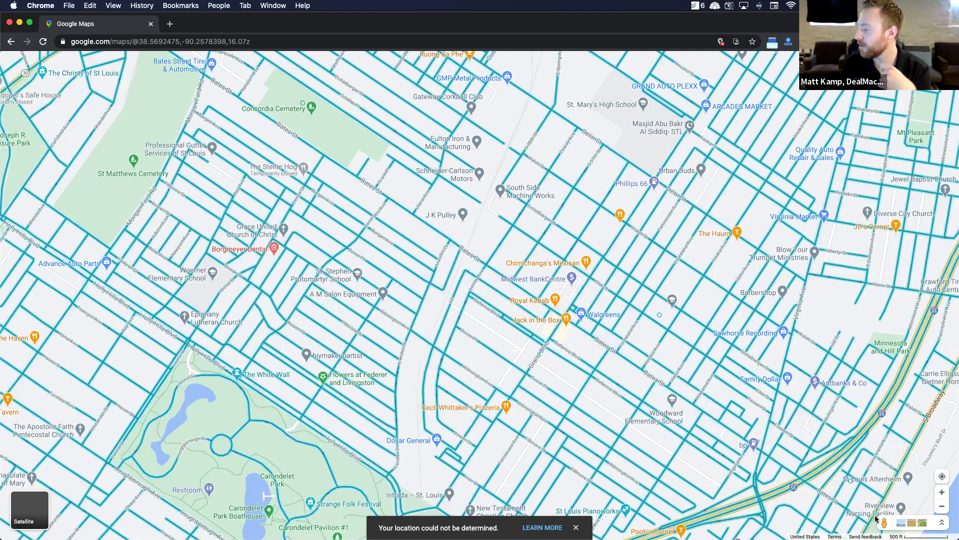
left_click_drag(886, 525, 700, 423)
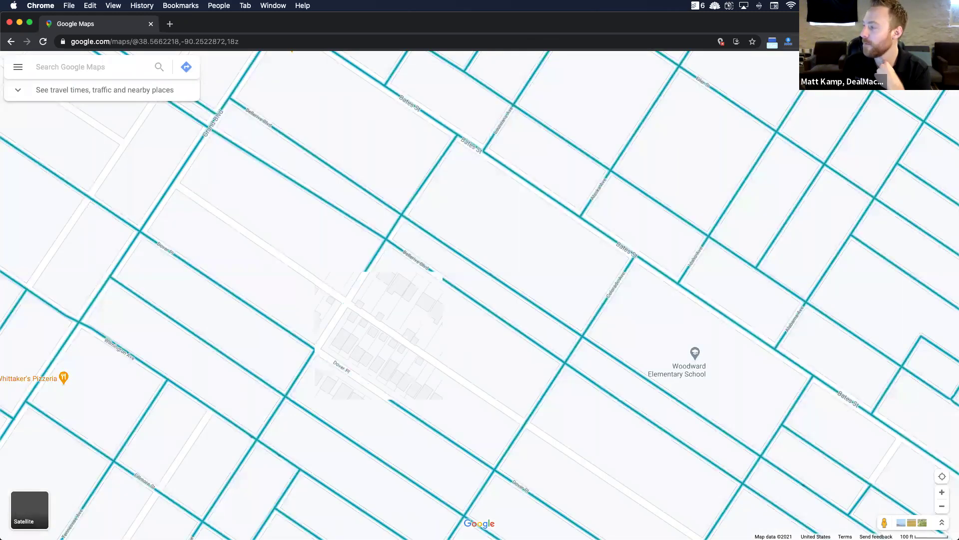
left_click(868, 42)
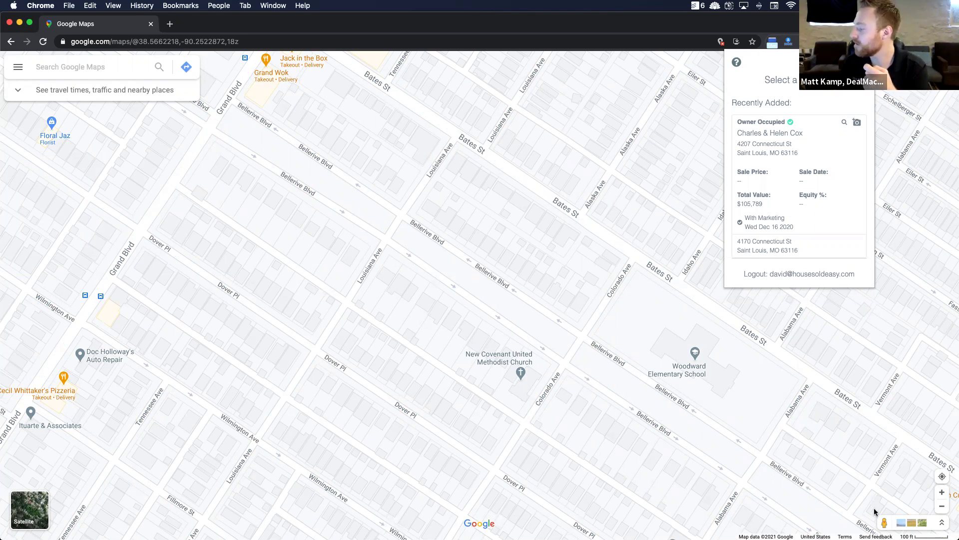
left_click(661, 431)
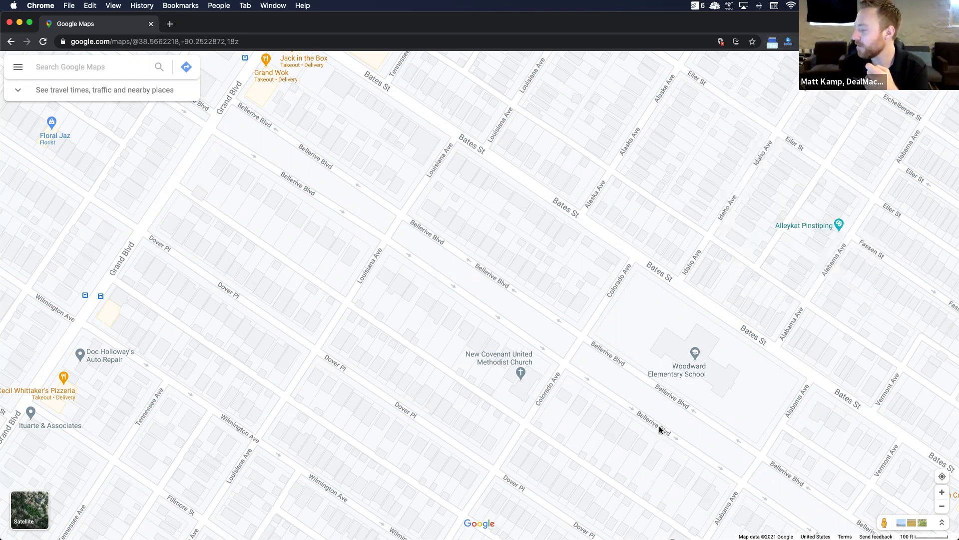
left_click(660, 429)
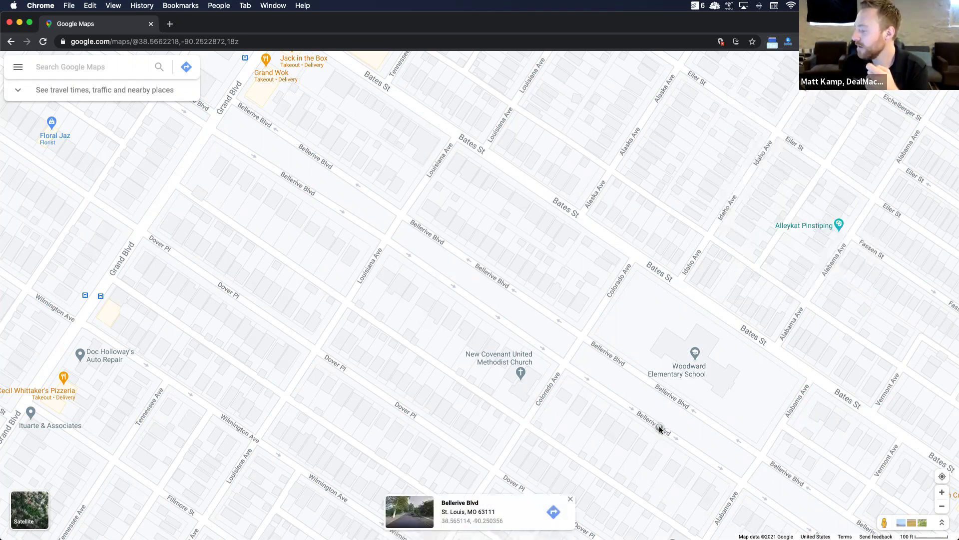
mouse_move(885, 522)
left_mouse_down()
mouse_move(747, 499)
mouse_move(662, 449)
mouse_move(662, 421)
left_mouse_up()
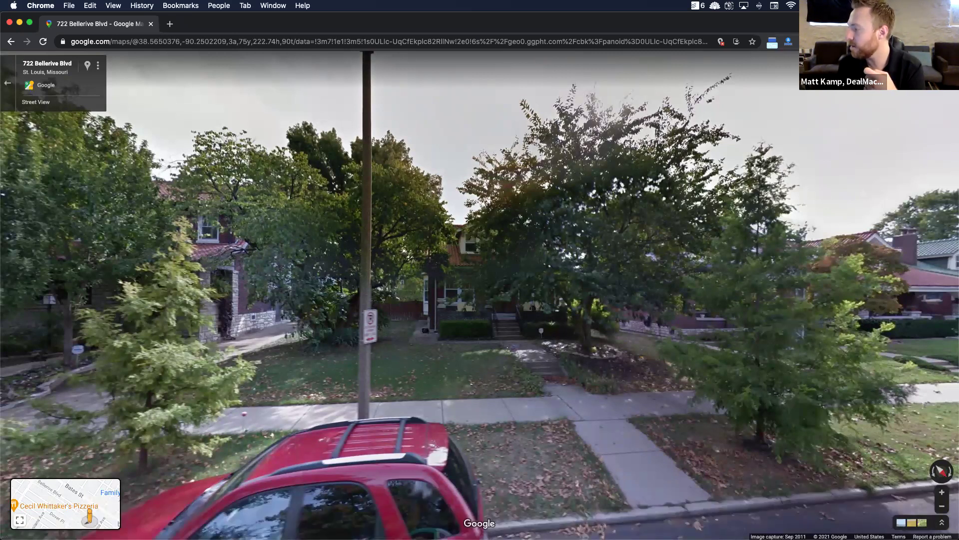
left_click(789, 41)
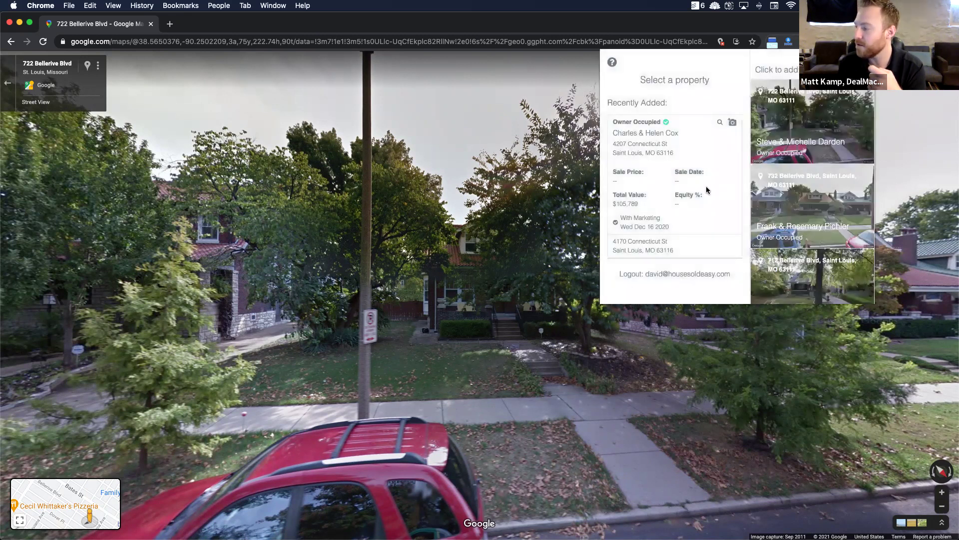
scroll(823, 205, "down", 3)
scroll(824, 205, "down", 3)
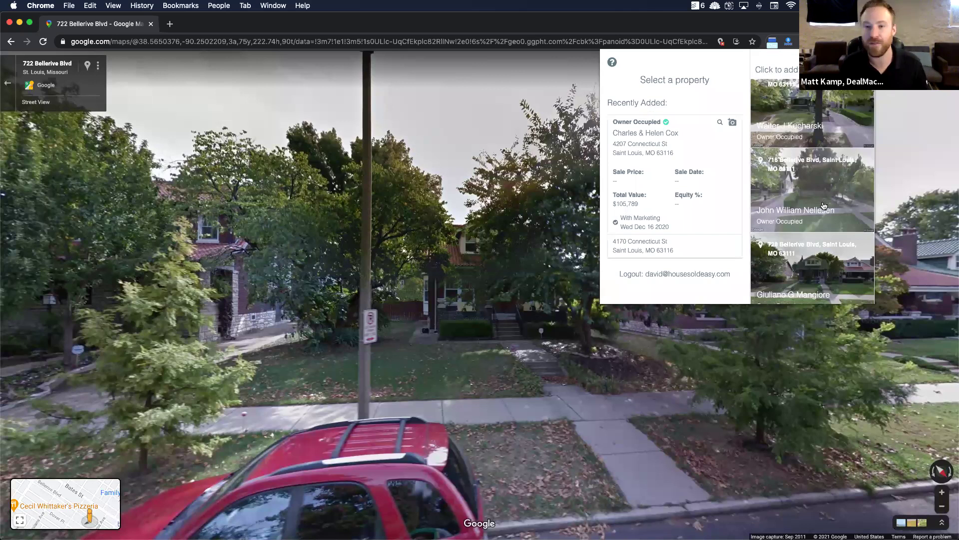
left_click(294, 41)
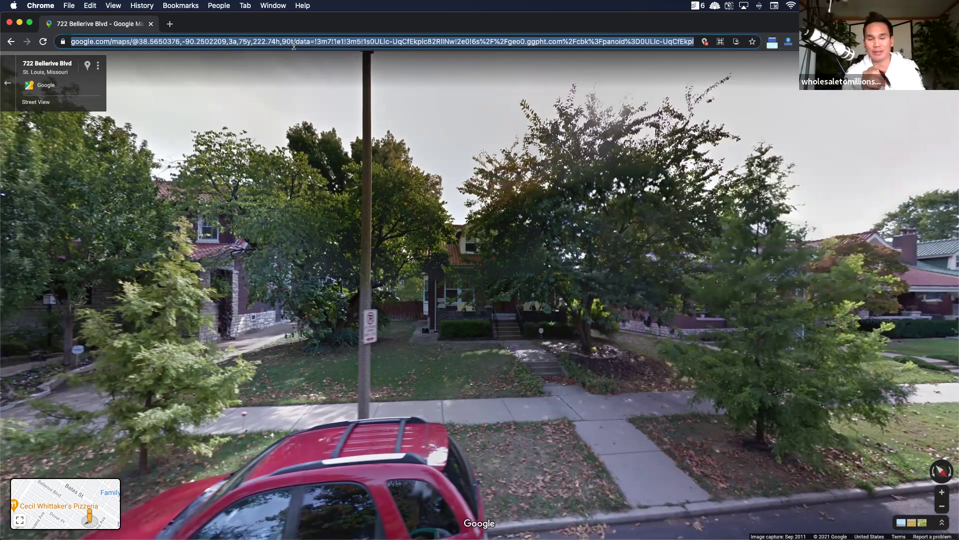
Step: Load the DealMachine website in a new browser tab
key("cmd+t")
type("dealmachine.com")
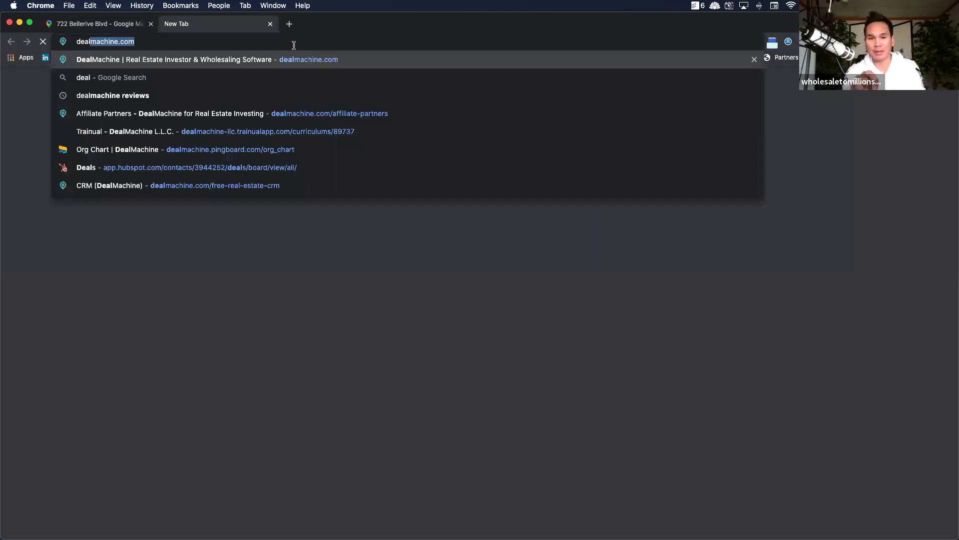
key("Return")
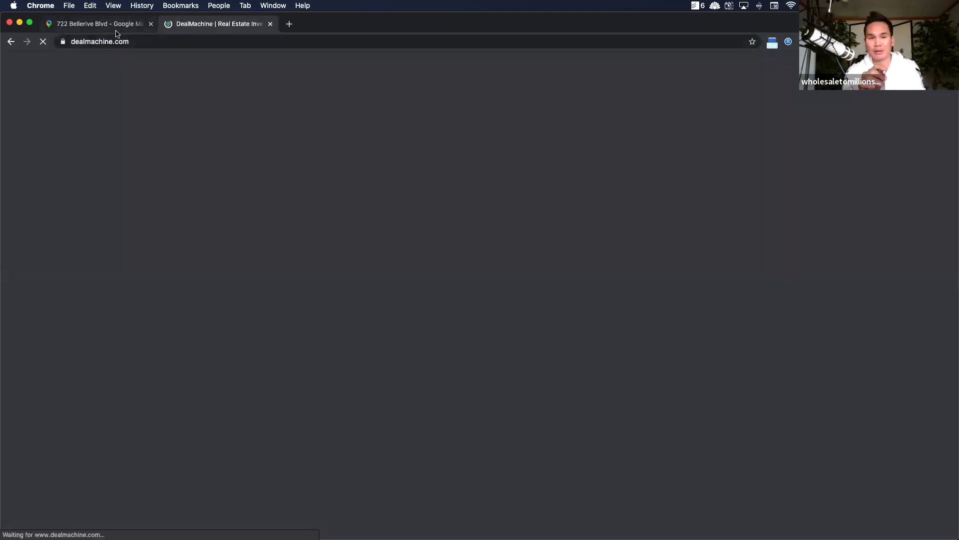
left_click(115, 33)
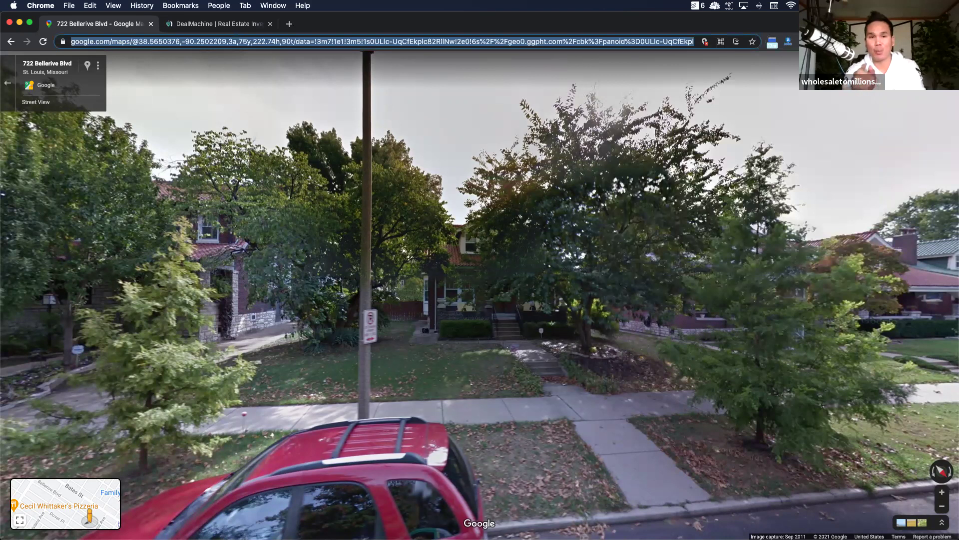
left_click(869, 41)
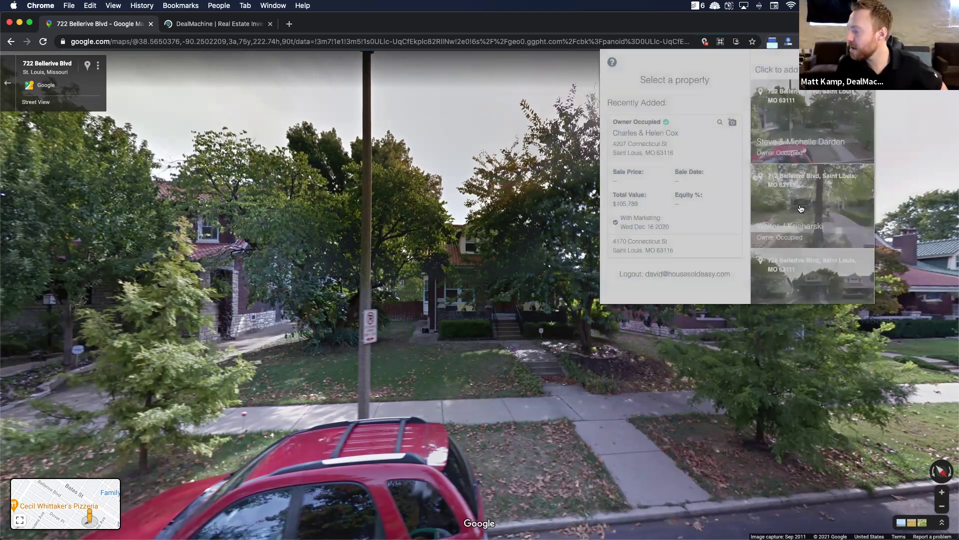
scroll(800, 225, "down", 8)
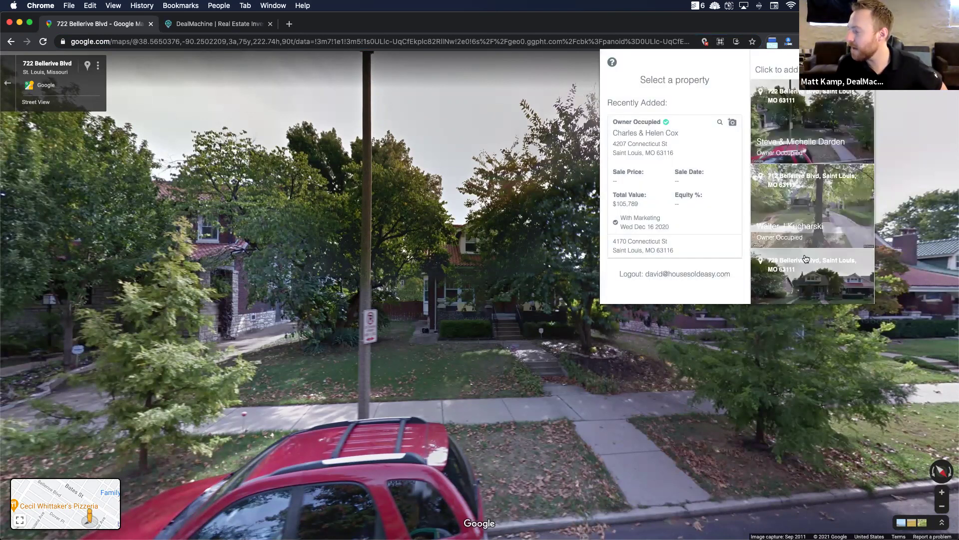
left_click(798, 256)
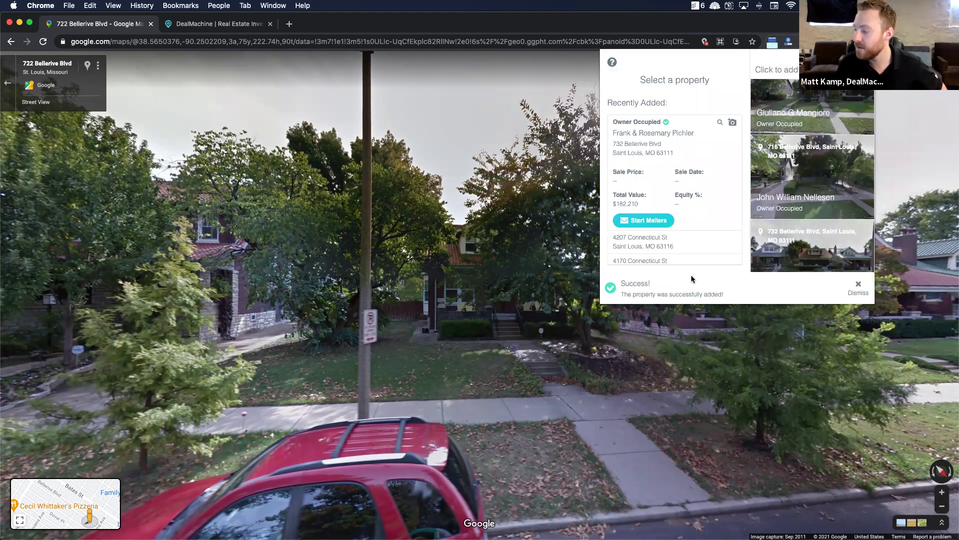
scroll(651, 220, "down", 2)
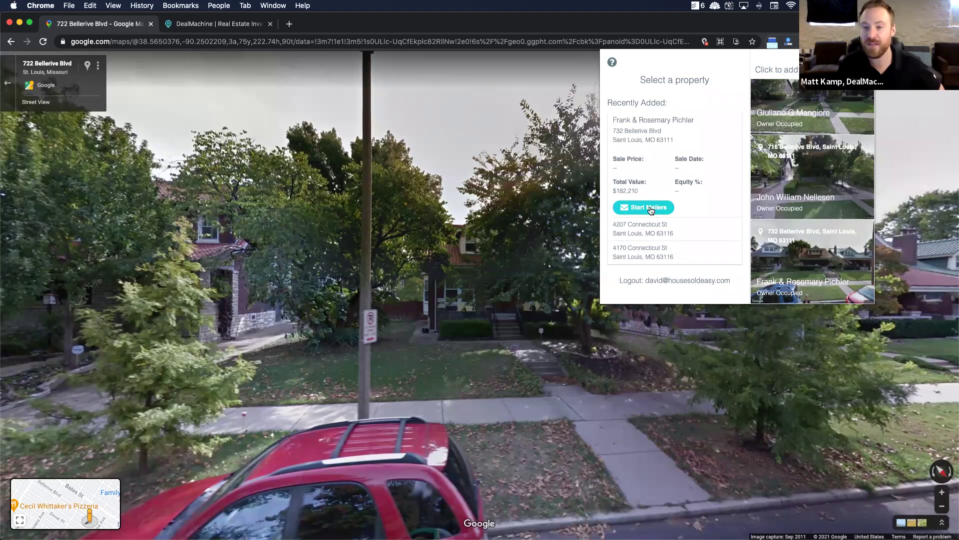
left_click(205, 25)
left_click(204, 25)
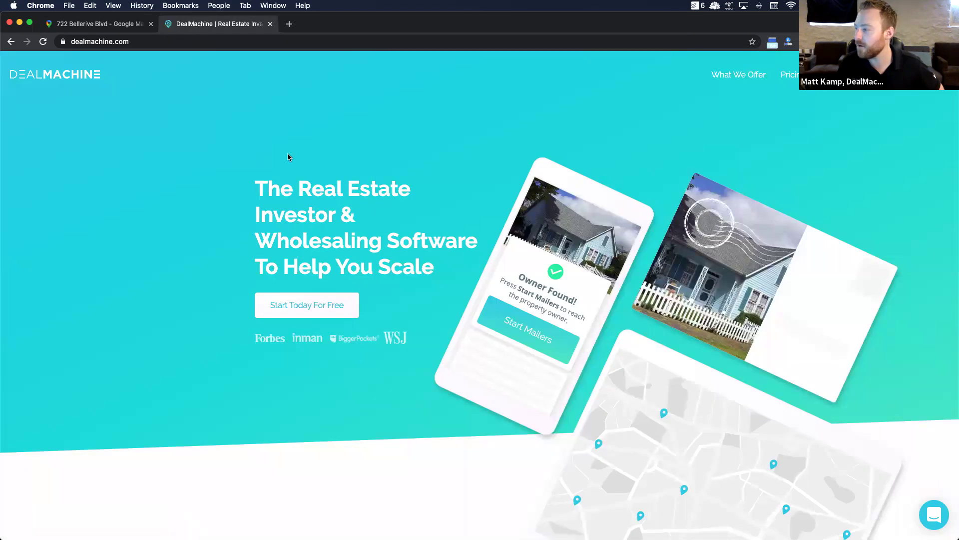
left_click(878, 75)
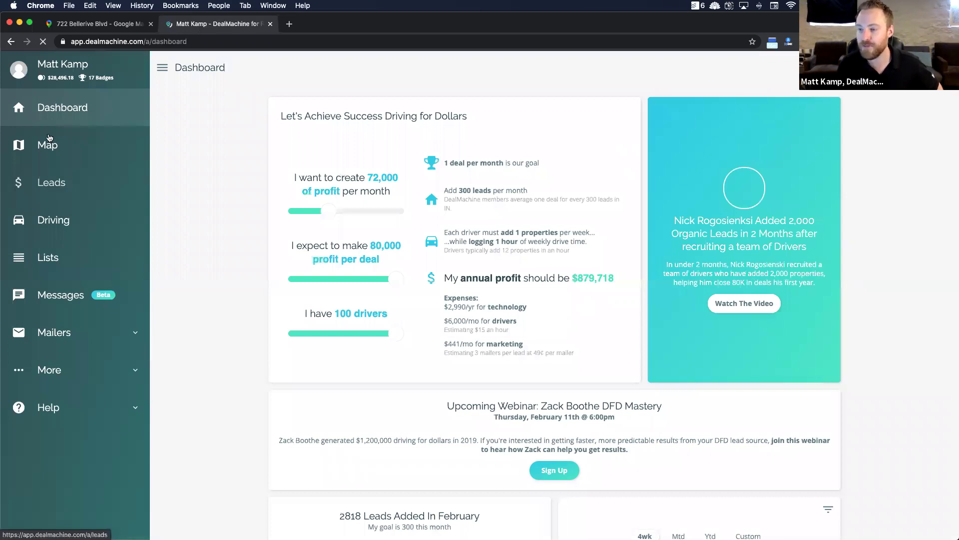
left_click(89, 189)
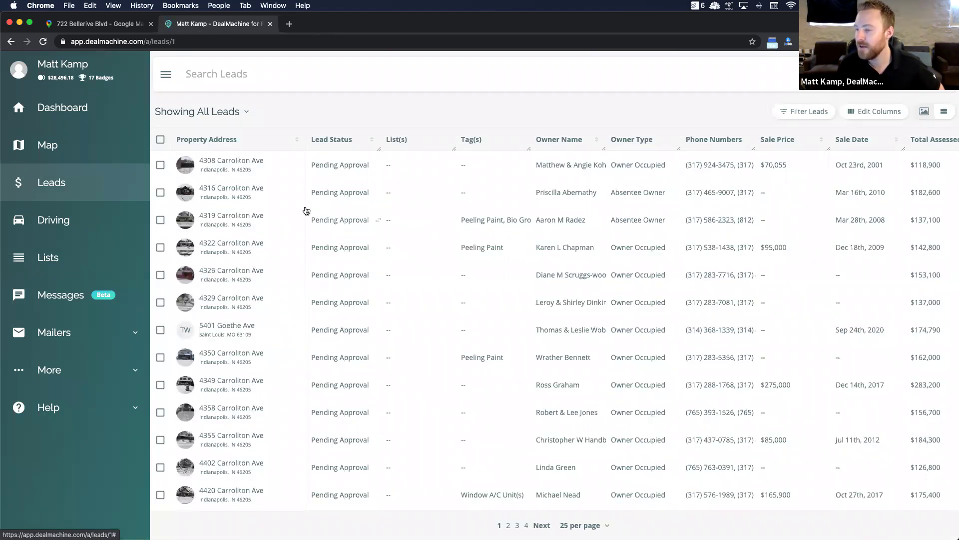
left_click(68, 28)
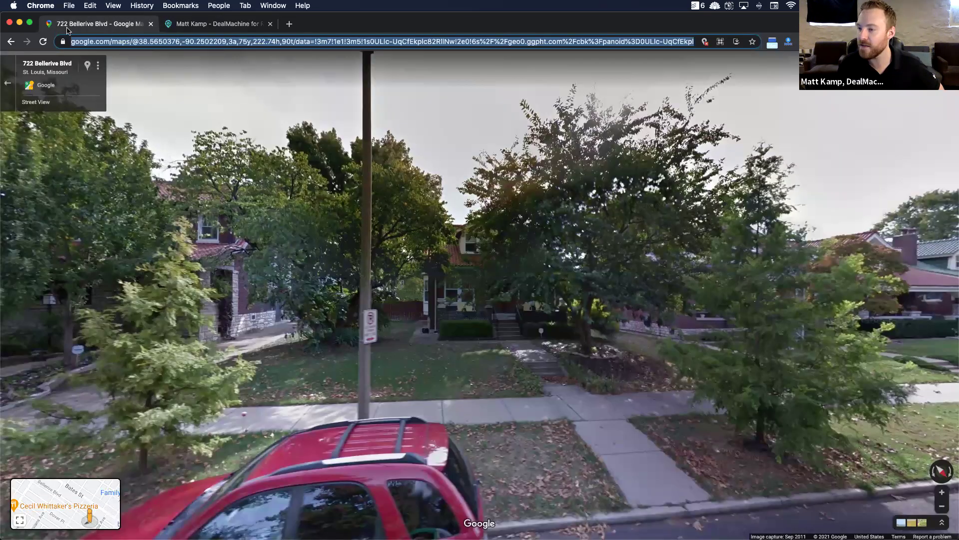
left_click(210, 25)
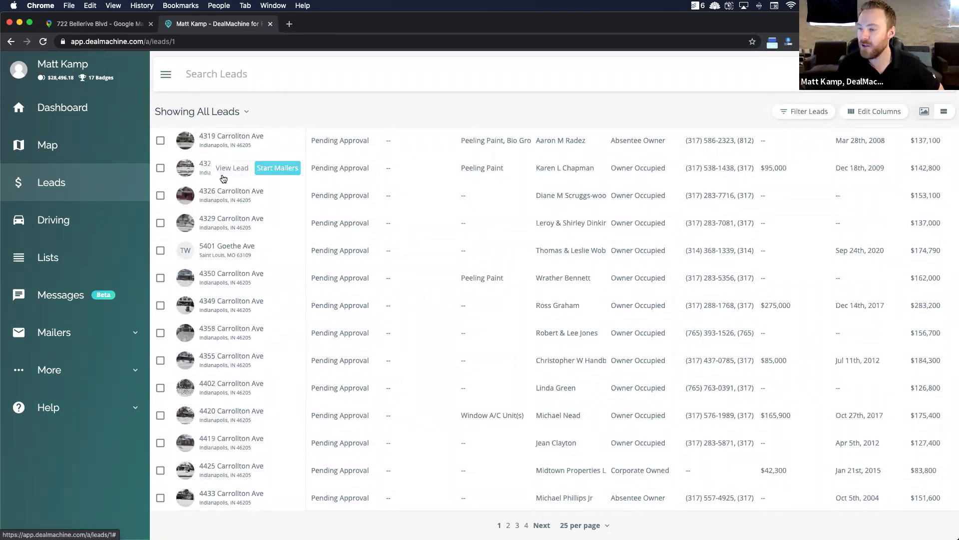
scroll(203, 165, "up", 3)
left_click(231, 167)
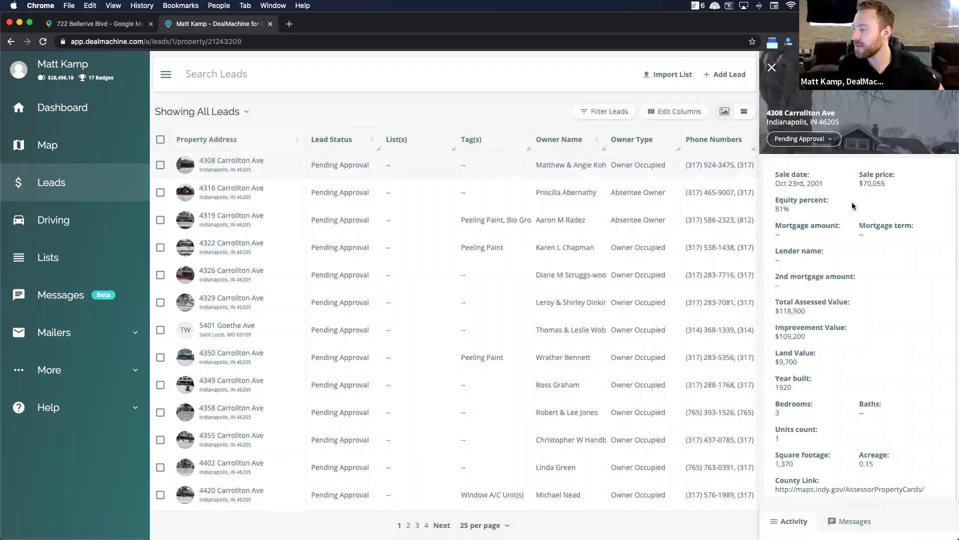
scroll(872, 363, "down", 5)
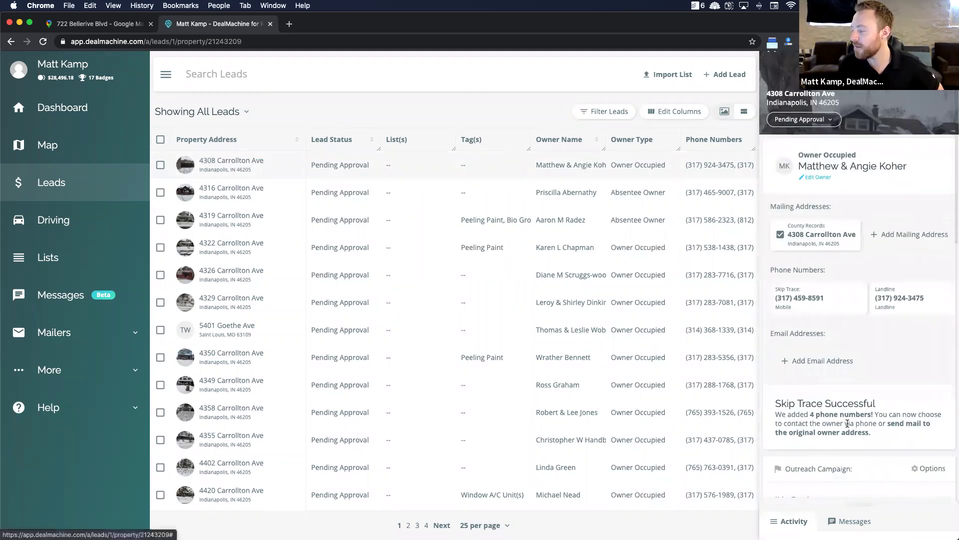
scroll(814, 393, "down", 3)
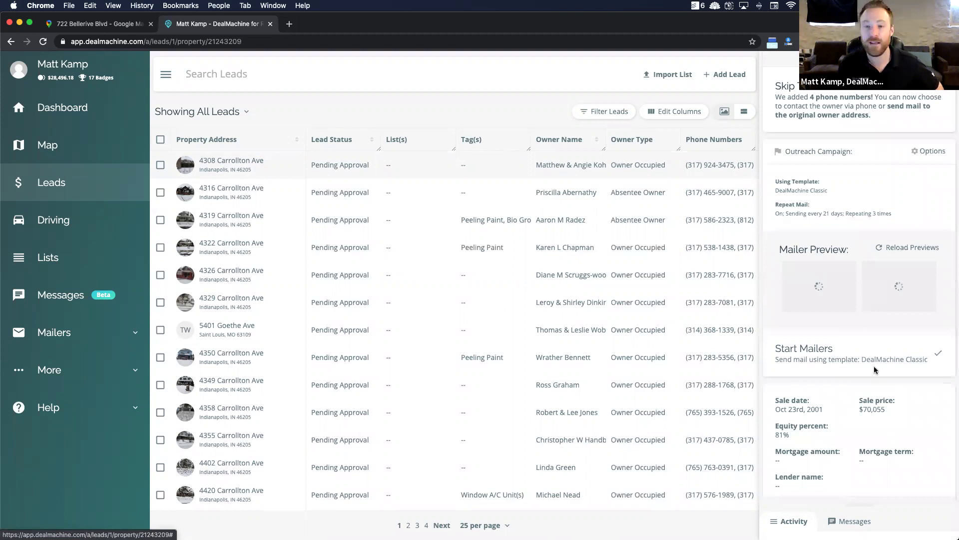
scroll(874, 365, "down", 1)
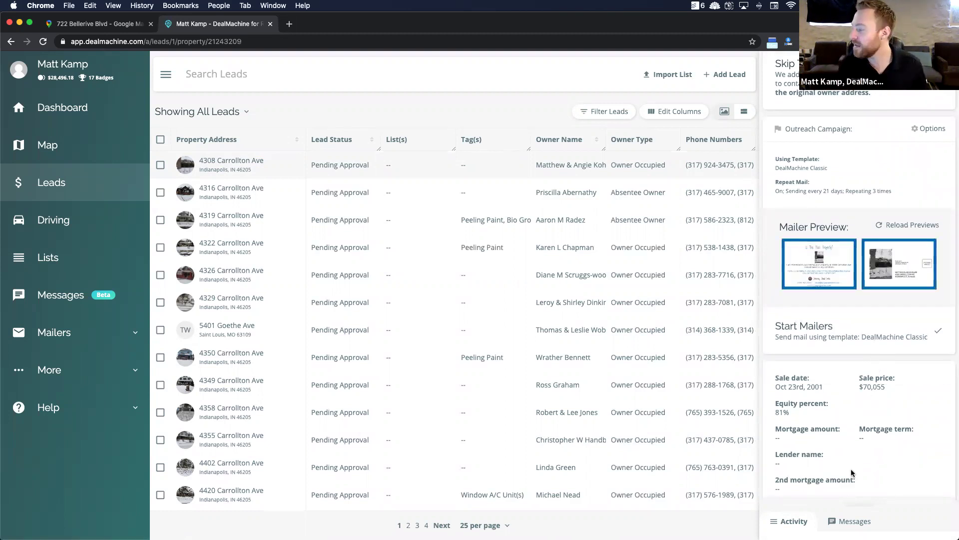
left_click(839, 521)
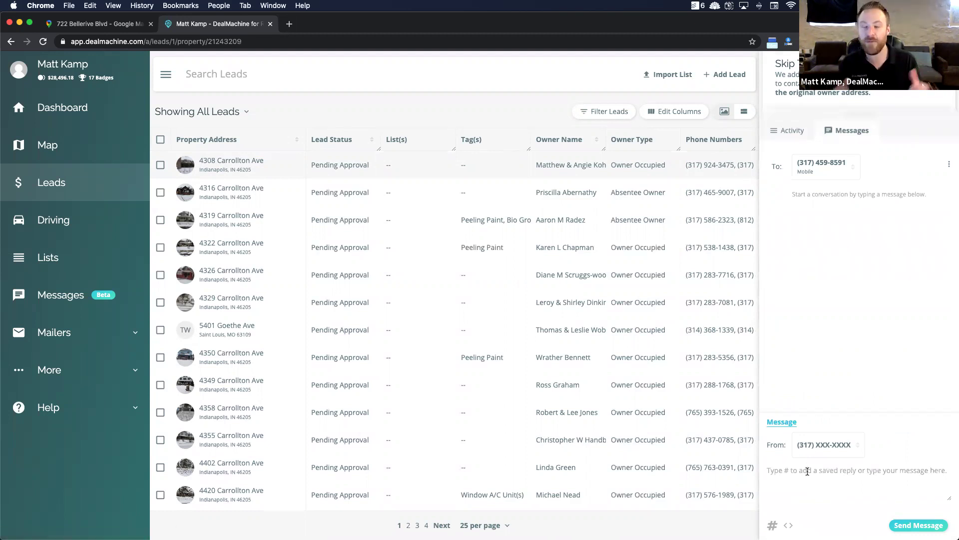
Step: Type the test word 'text' in the lead's message composer, then delete it so it stays empty
type("text")
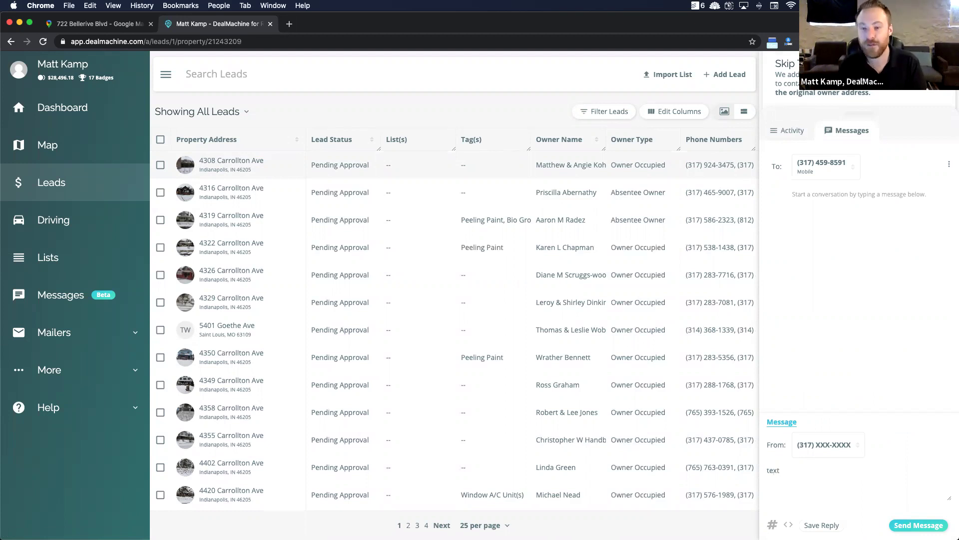
key("BackSpace")
key("BackSpace")
key("BackSpace")
key("BackSpace")
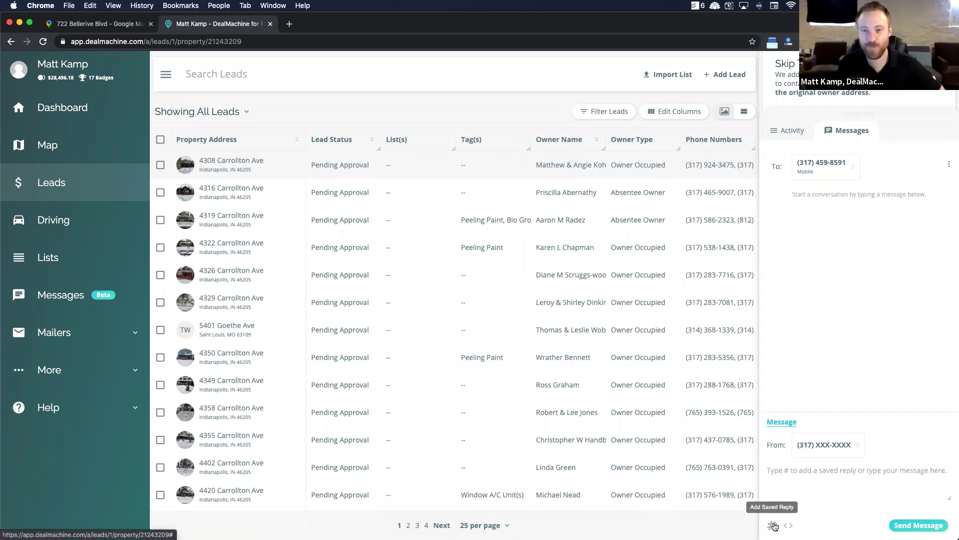
Step: Show and browse the saved text replies available for the lead's message
left_click(773, 525)
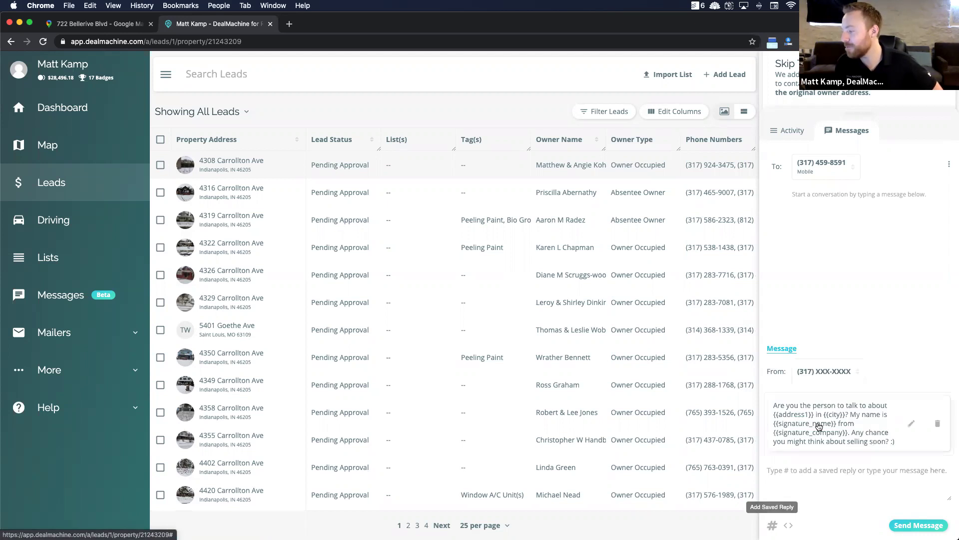
scroll(819, 426, "down", 4)
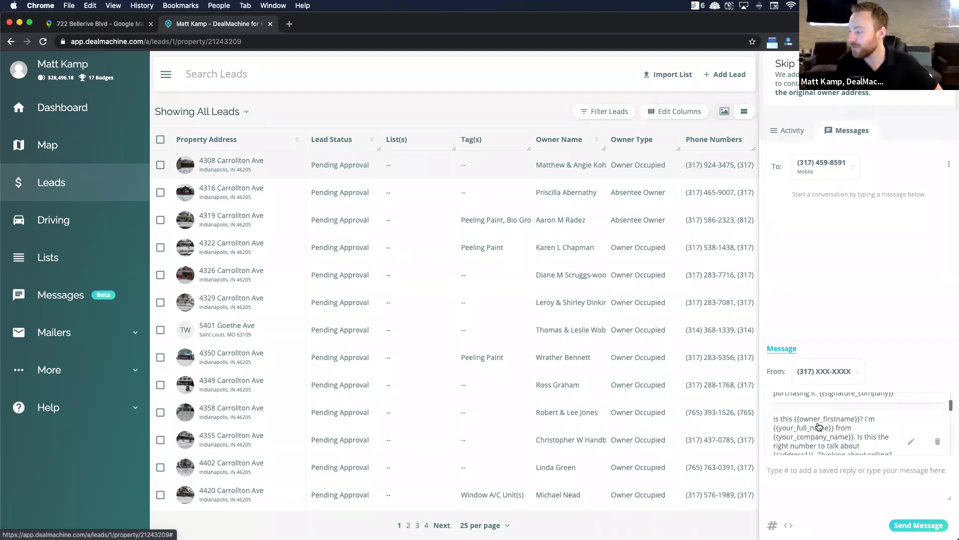
scroll(819, 427, "up", 4)
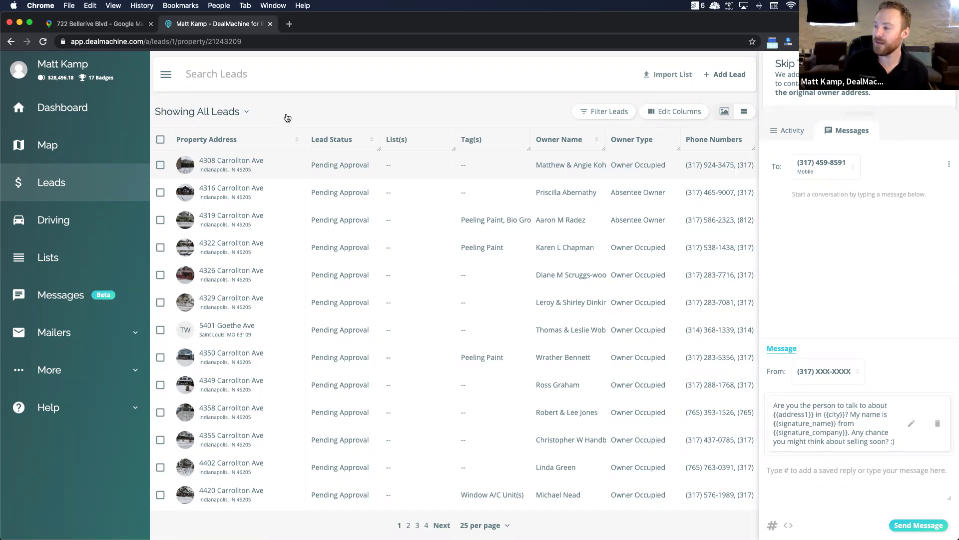
Step: Start and cancel an Import List, then select all 25 leads on the page
left_click(673, 73)
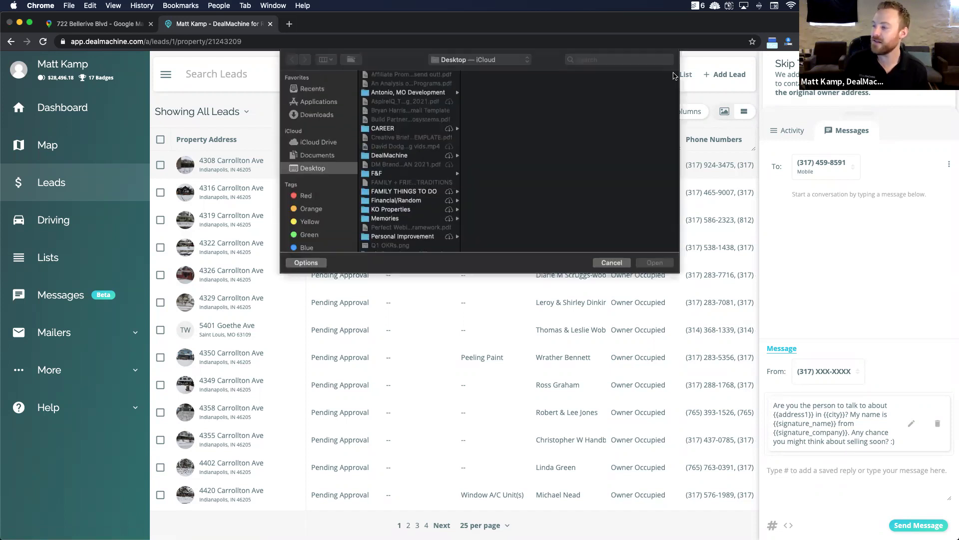
left_click(610, 262)
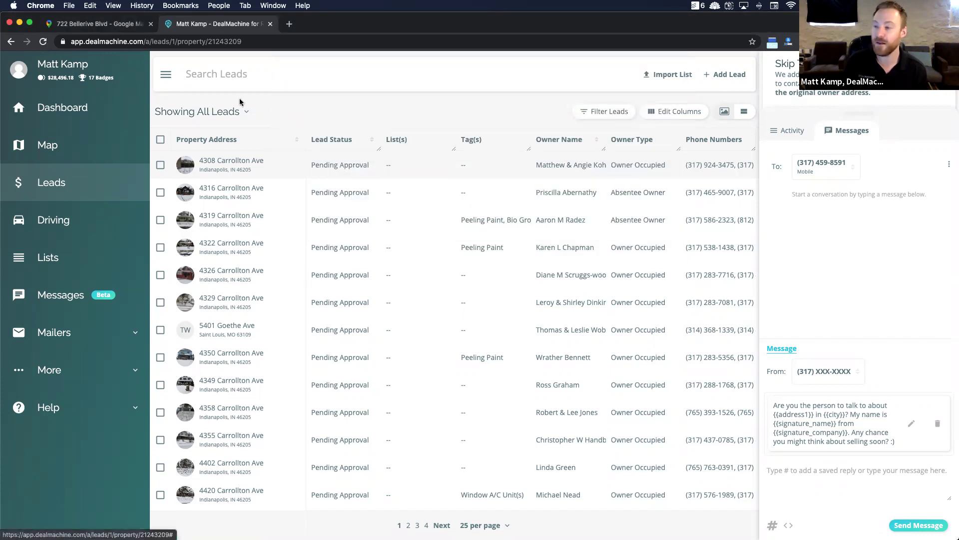
left_click(161, 140)
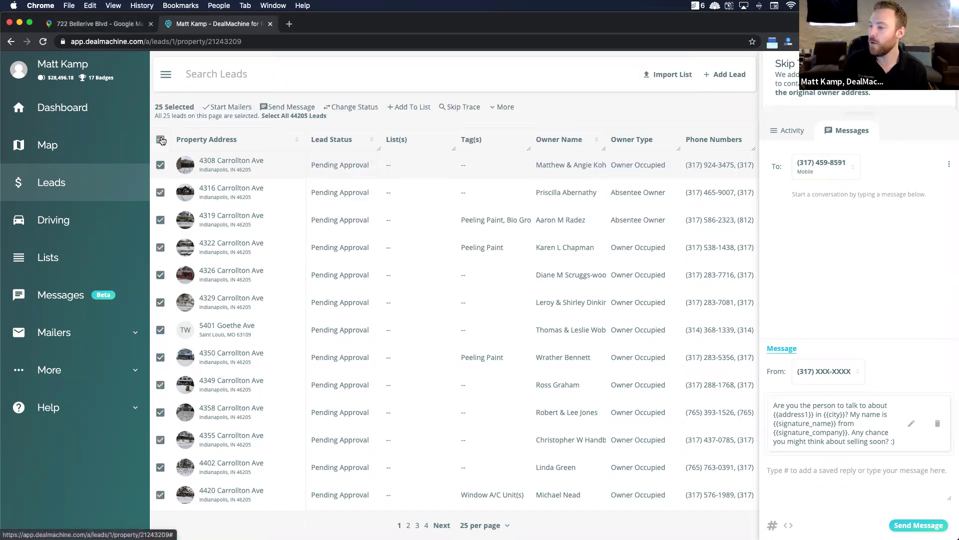
Step: Review the More bulk actions, deselect all leads, and scroll the table sideways
left_click(504, 108)
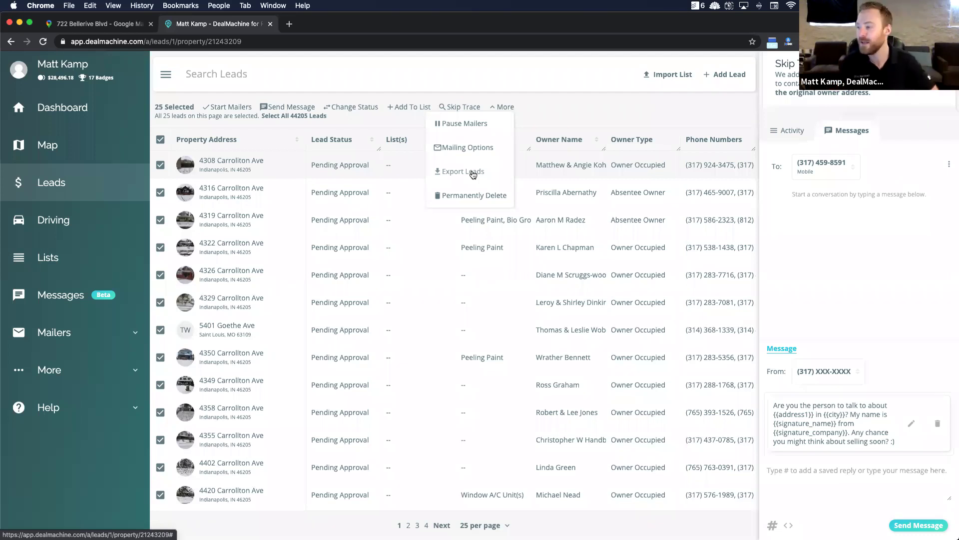
left_click(502, 109)
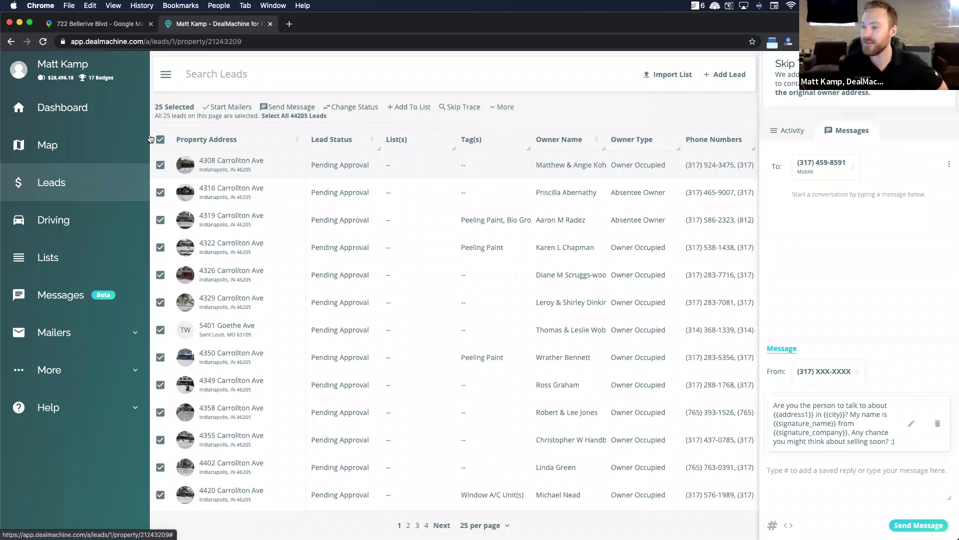
left_click(161, 139)
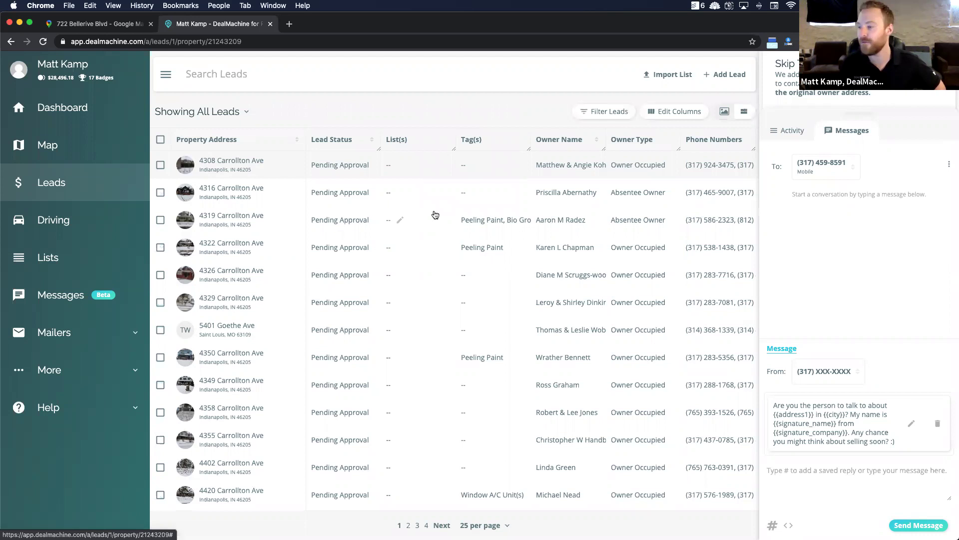
scroll(592, 216, "right", 5)
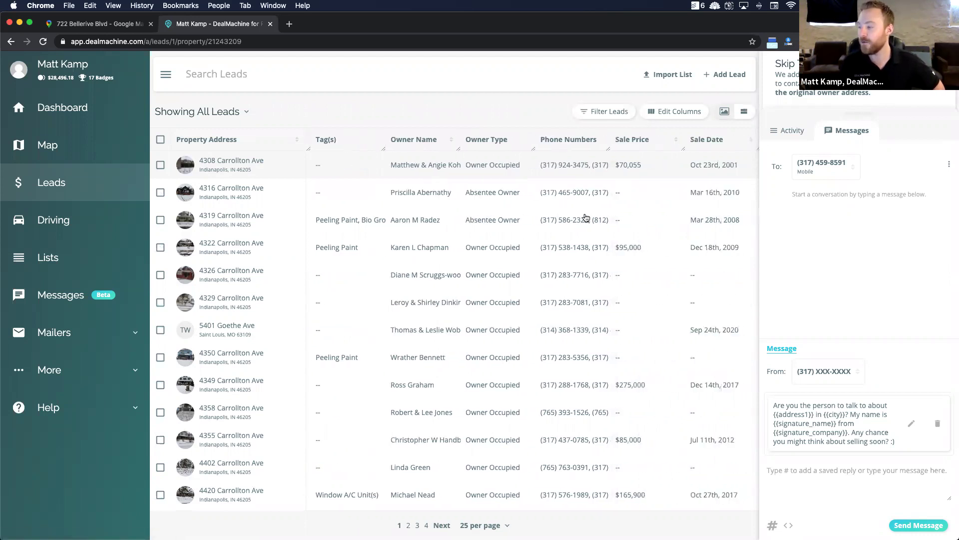
scroll(591, 217, "left", 5)
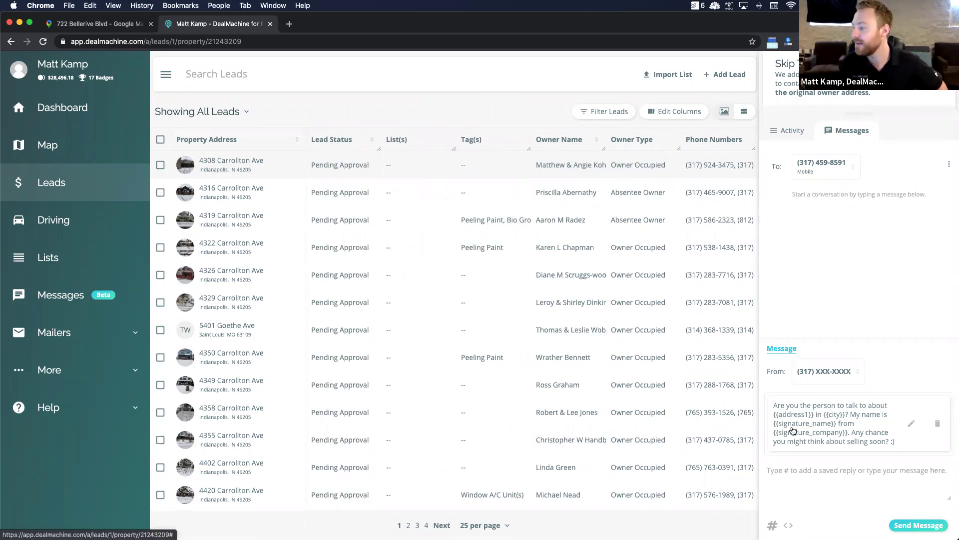